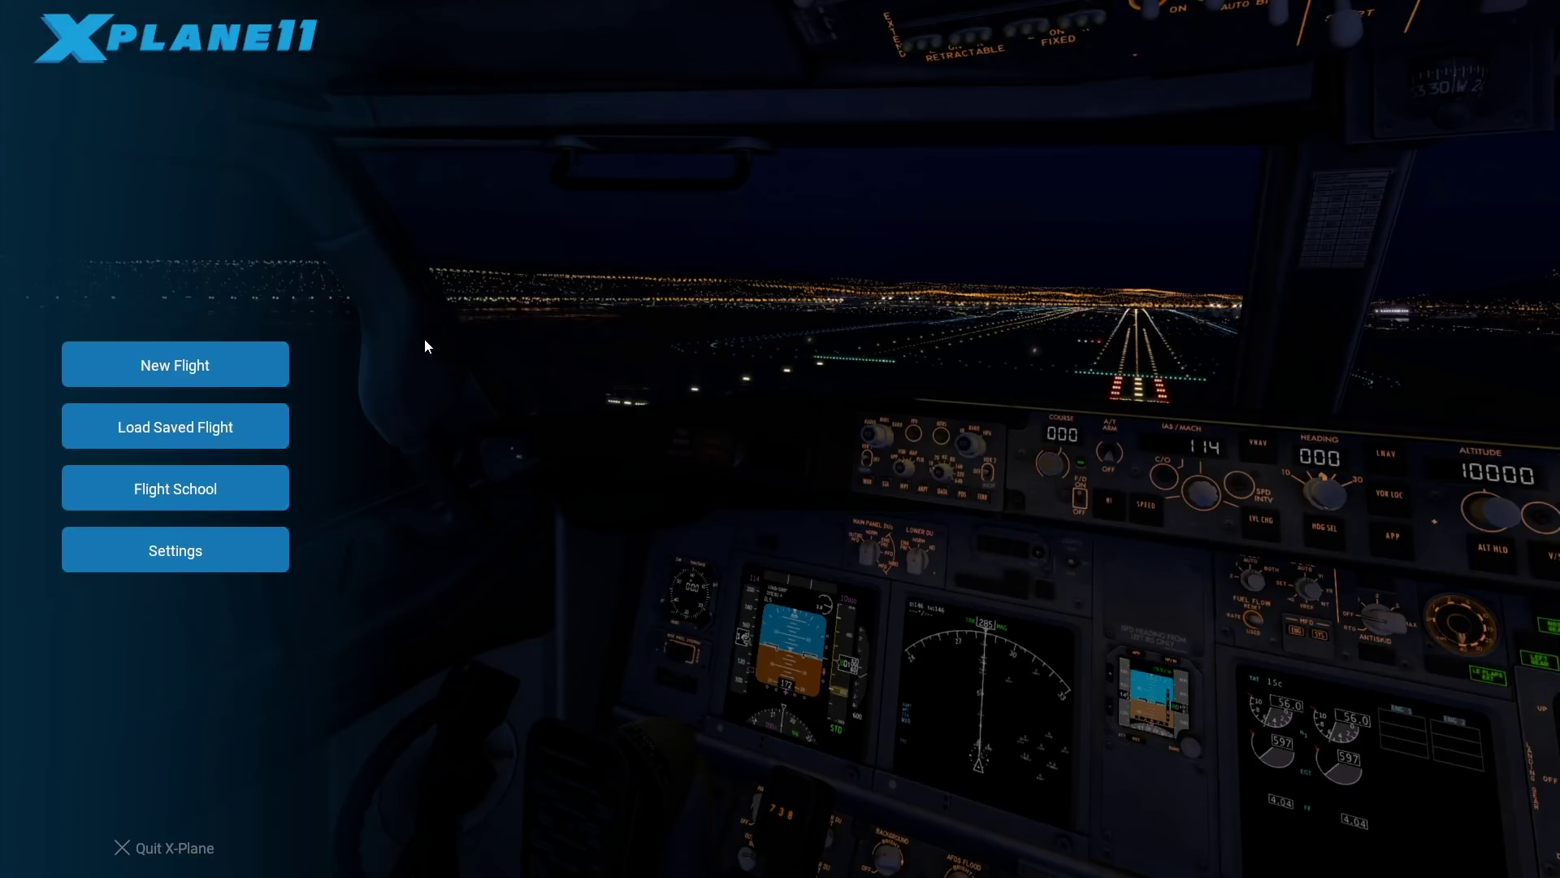
- Turn on 'Use Vulkan driver for faster rendering' in the Graphics settings; it needs a restart
click(234, 543)
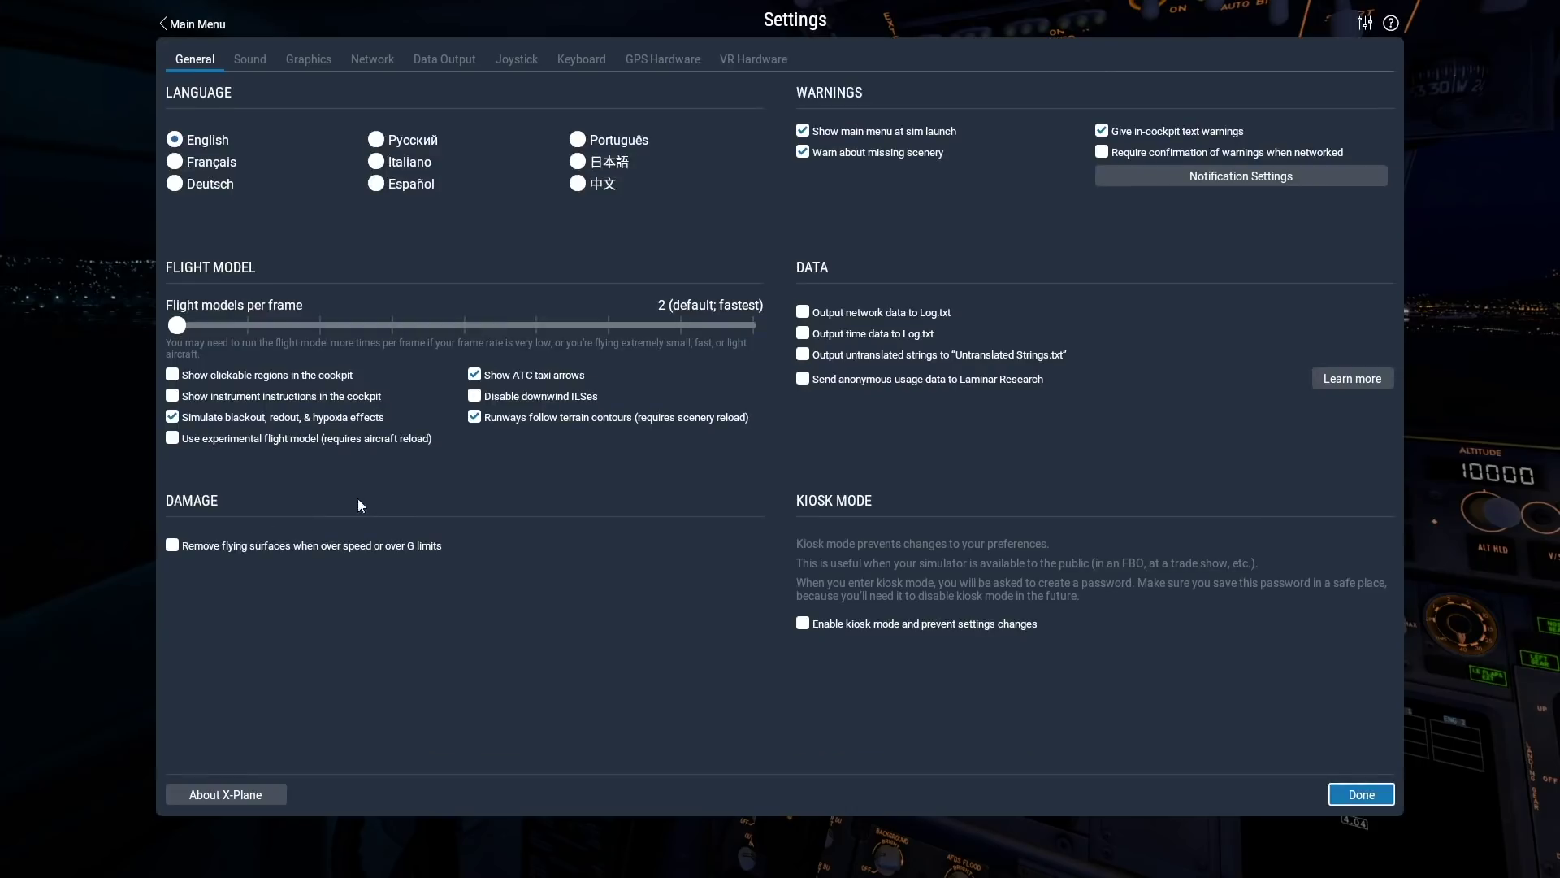
click(320, 55)
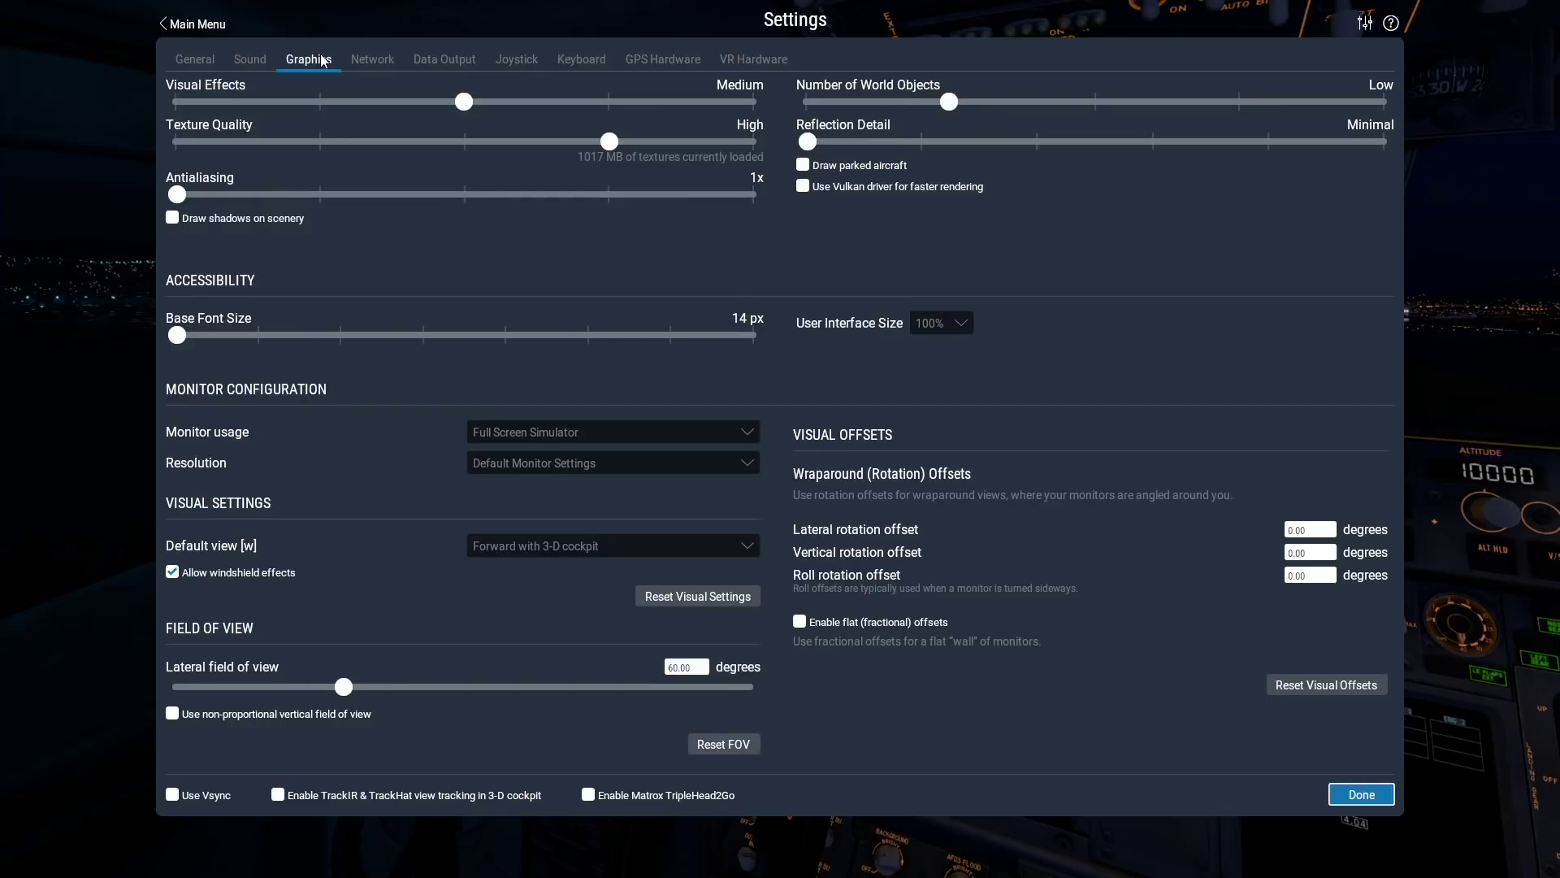
click(801, 186)
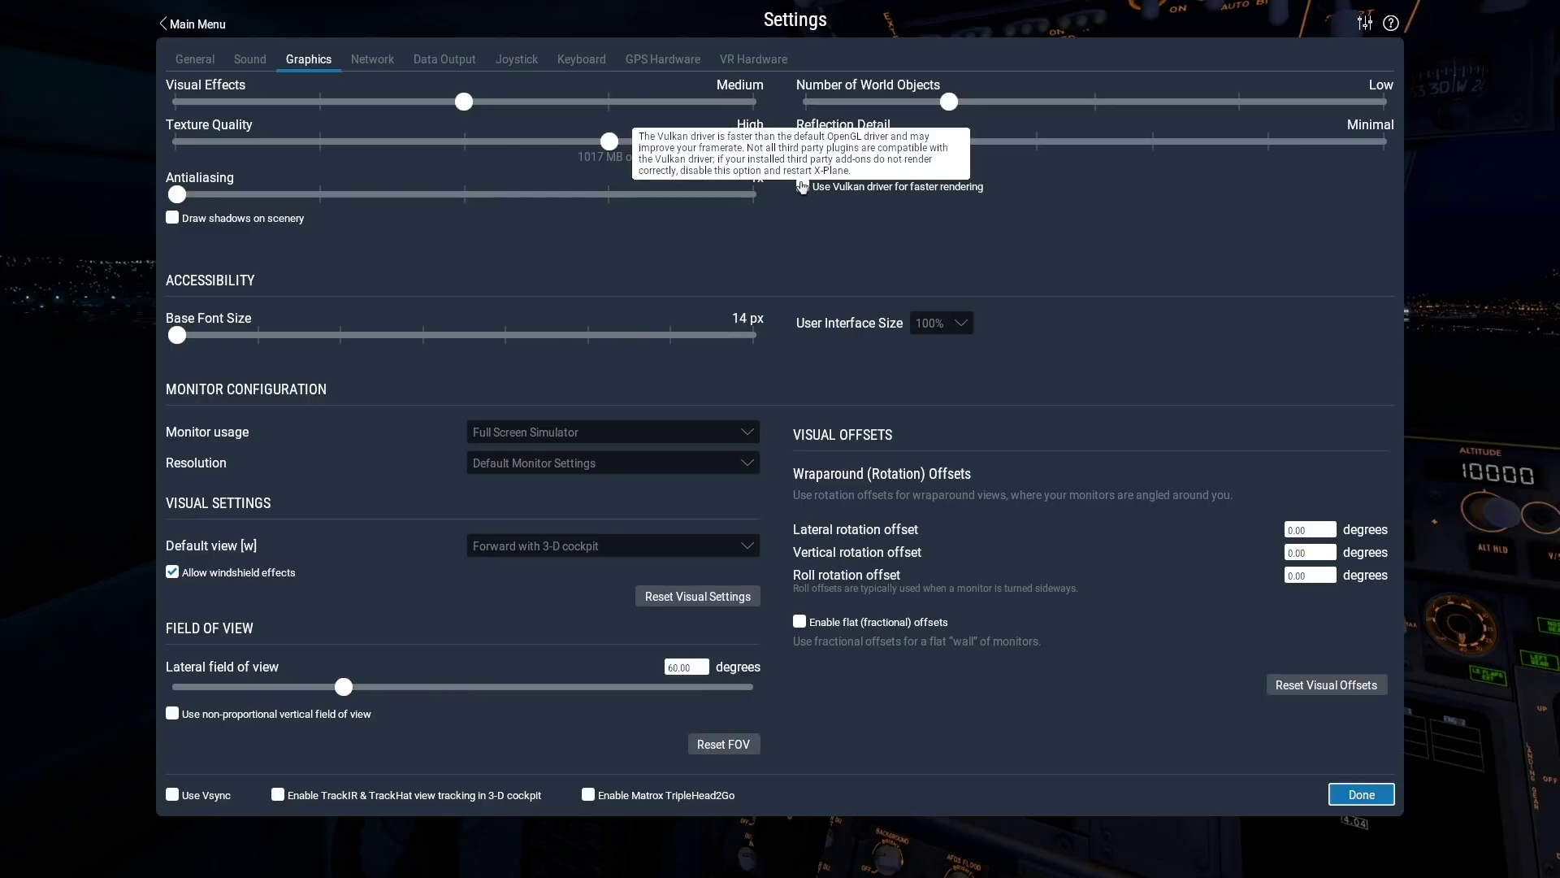
click(802, 187)
- Relaunch X-Plane, delete all three AI aircraft, and start the Skyhawk flight at Seattle Tacoma Intl
click(1352, 797)
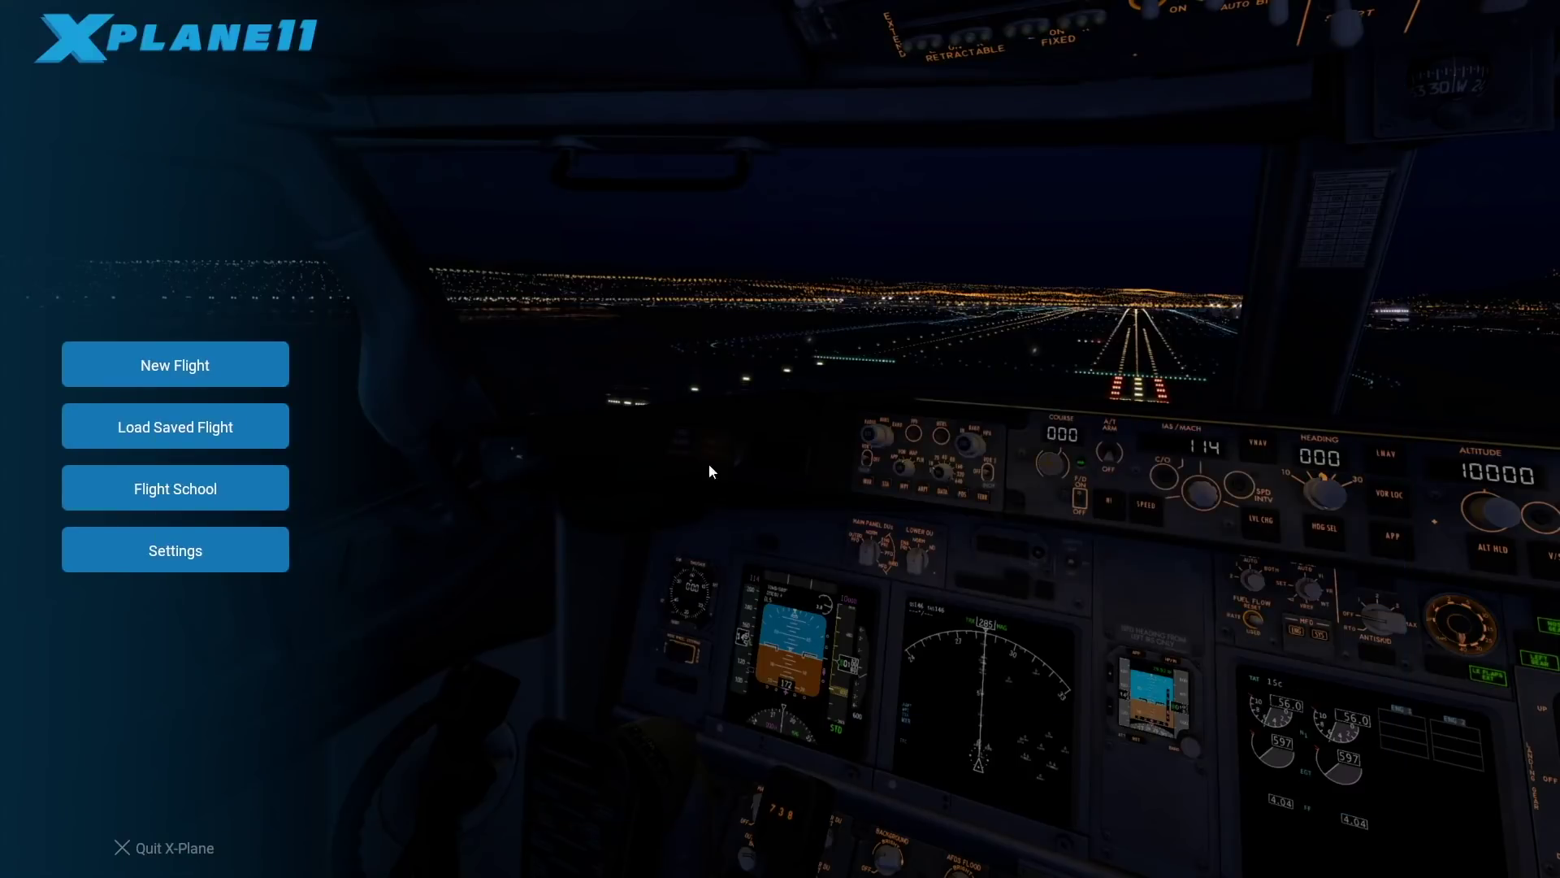
click(174, 847)
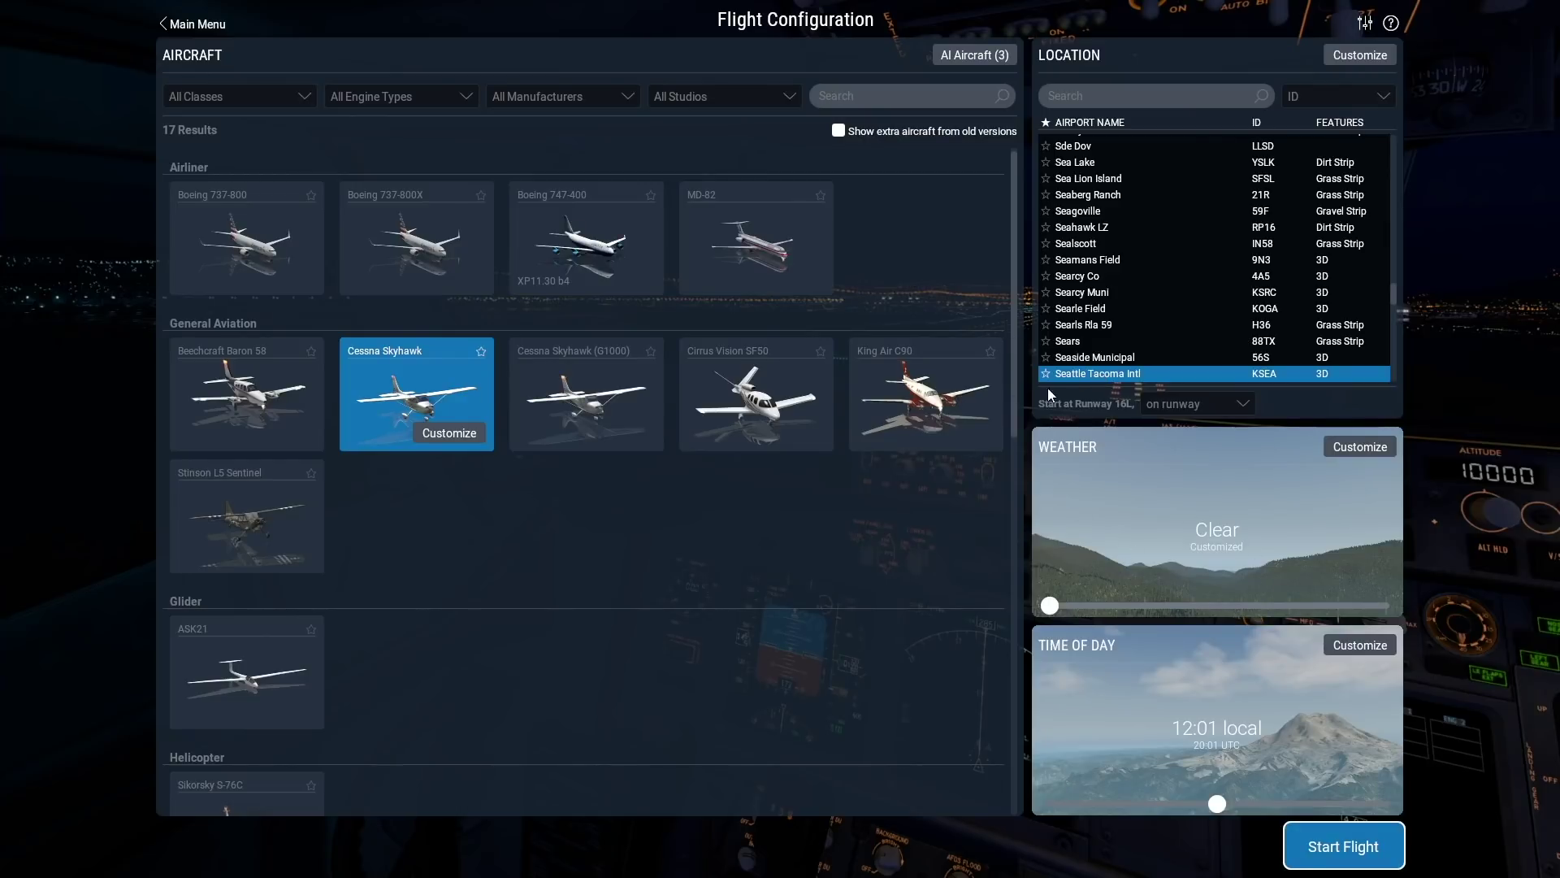
click(963, 56)
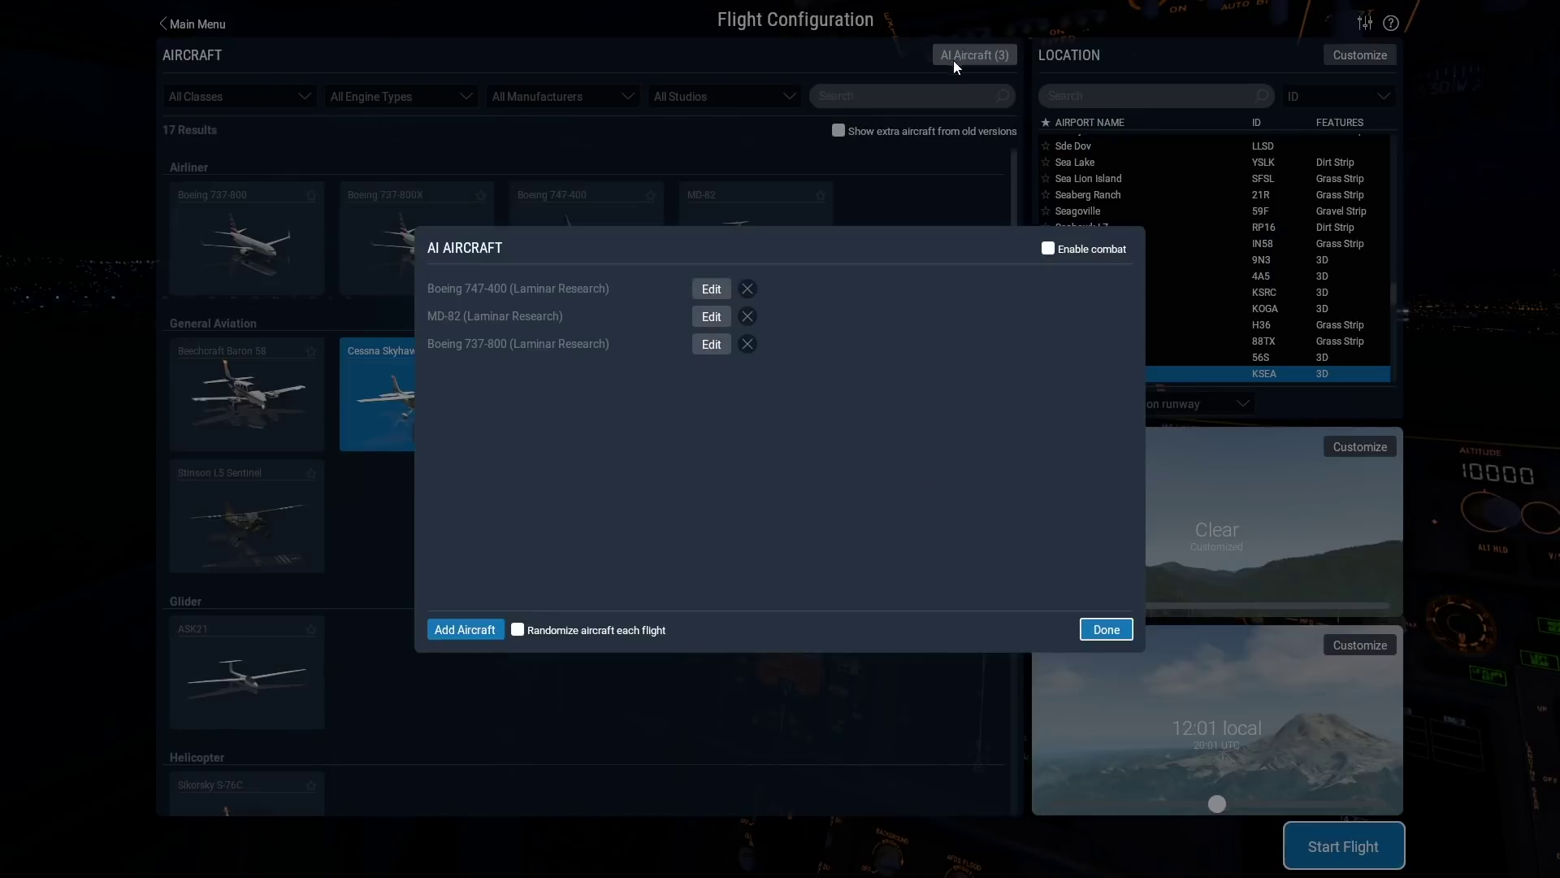
click(745, 289)
click(745, 289)
click(745, 290)
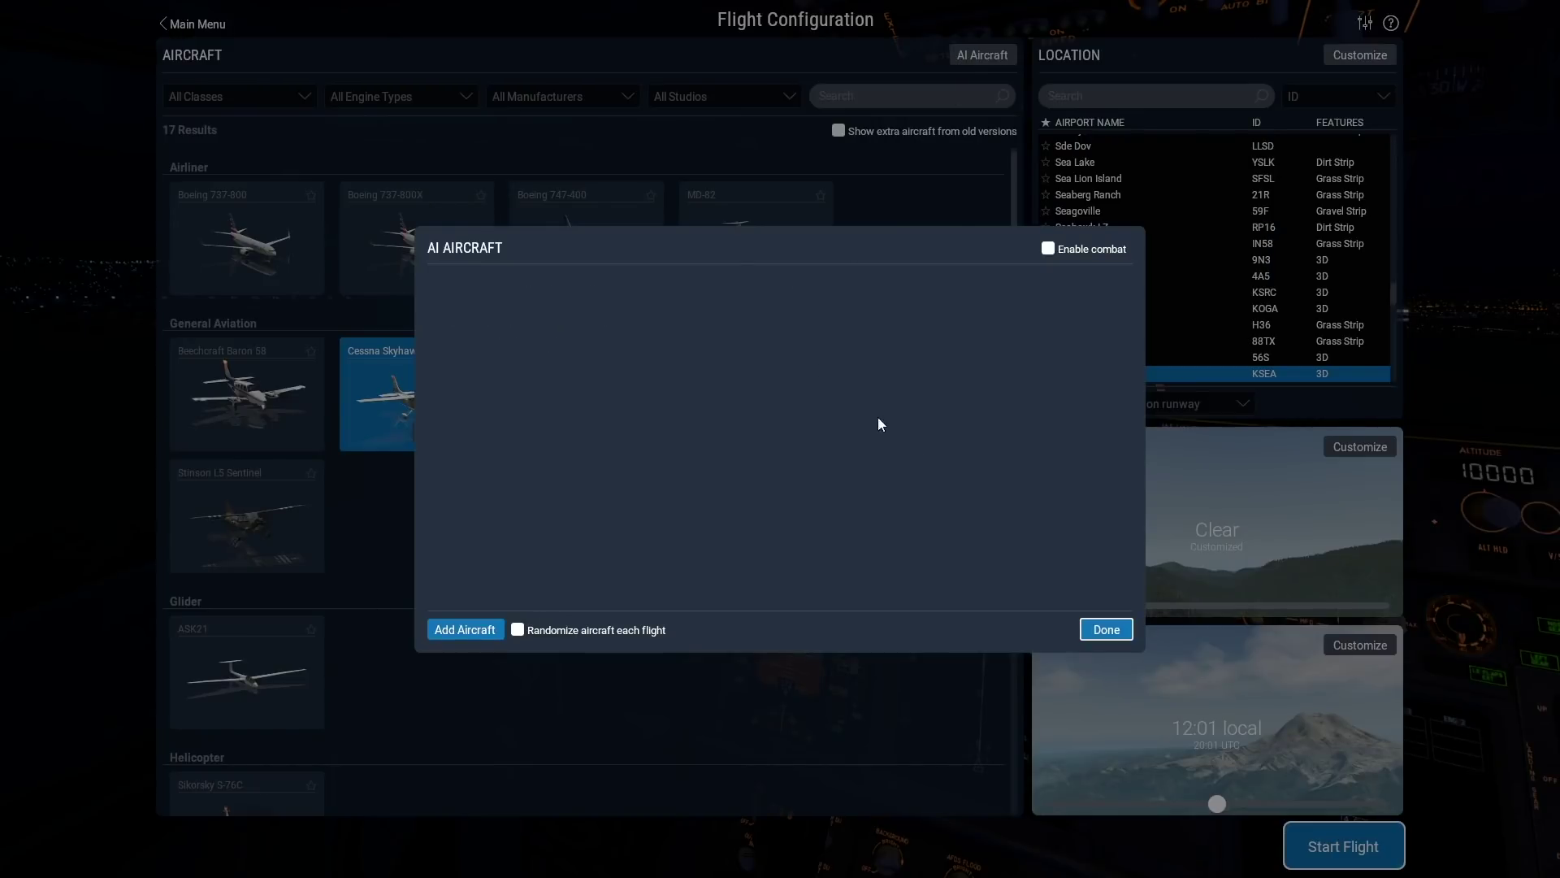
click(1109, 628)
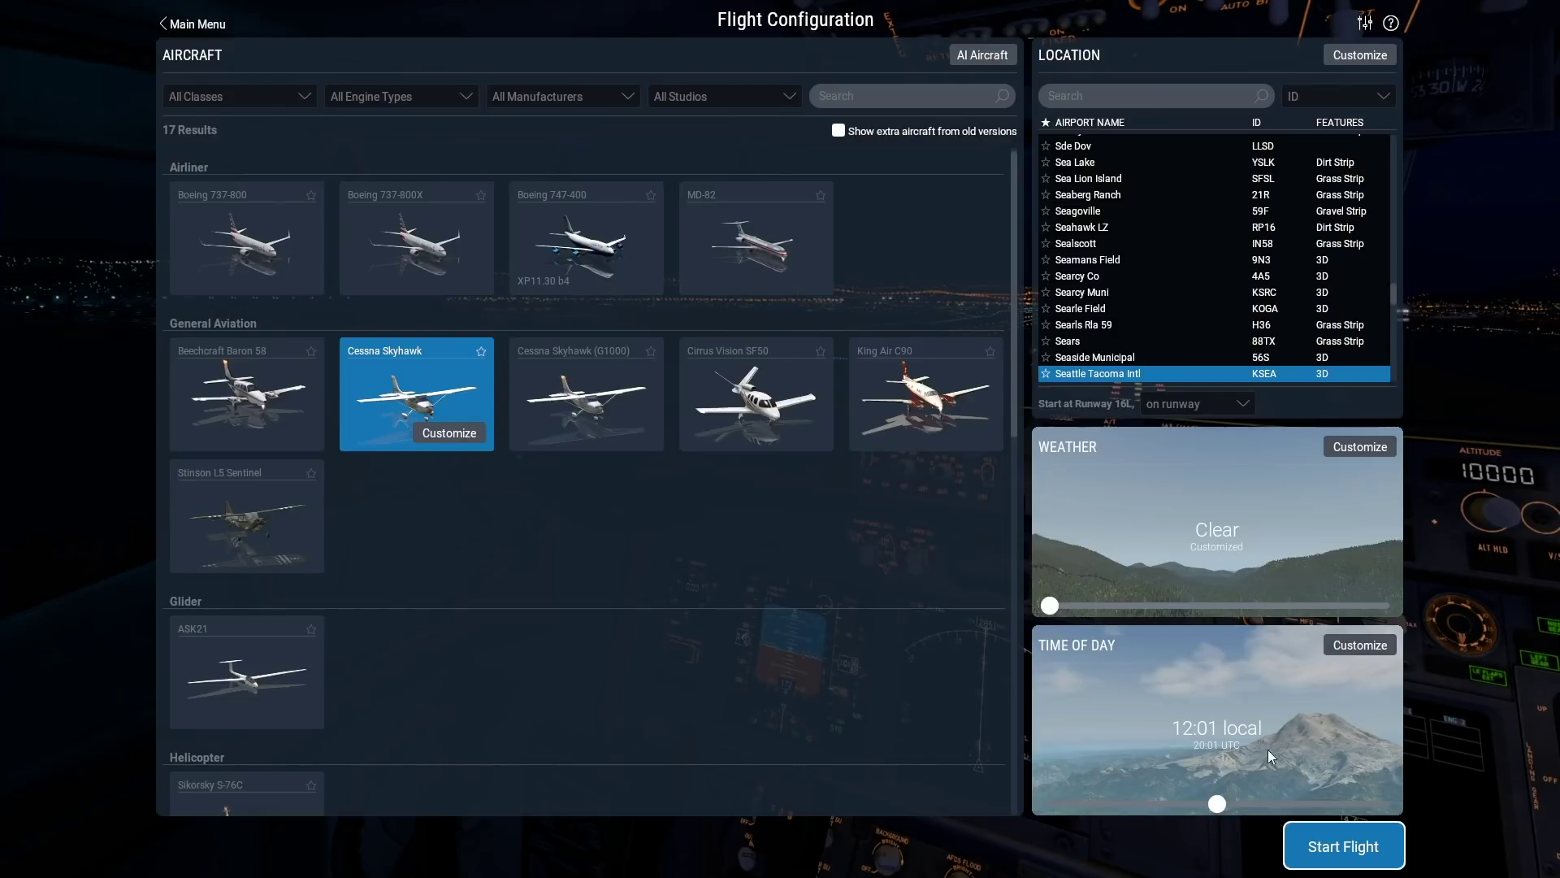
click(1343, 846)
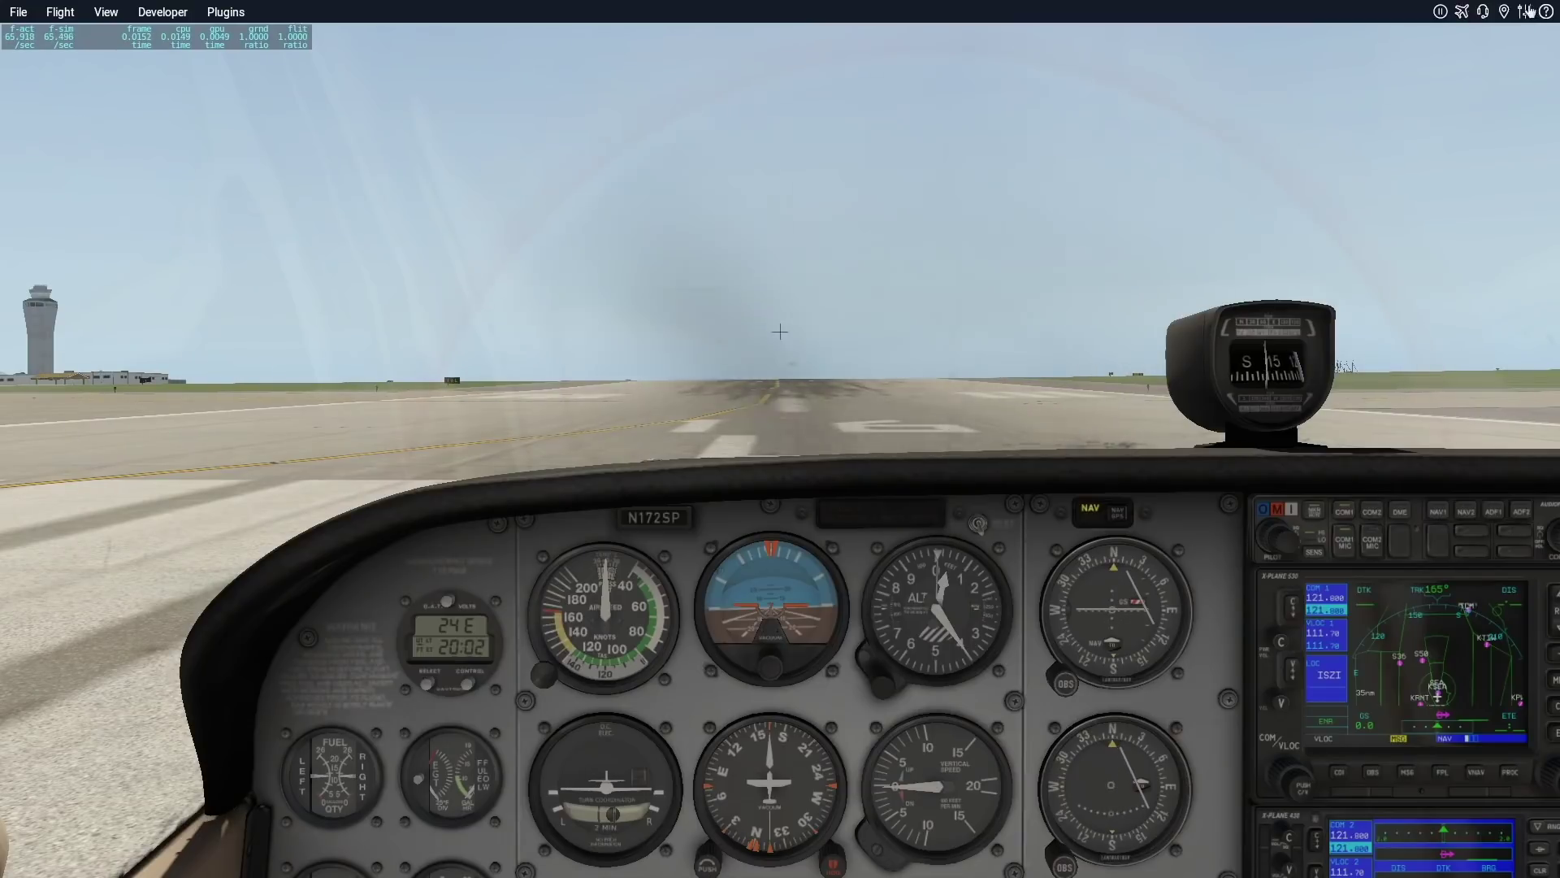
- Enable Show in Cockpit for Frame rate under Data Output and return to the cockpit
click(1528, 11)
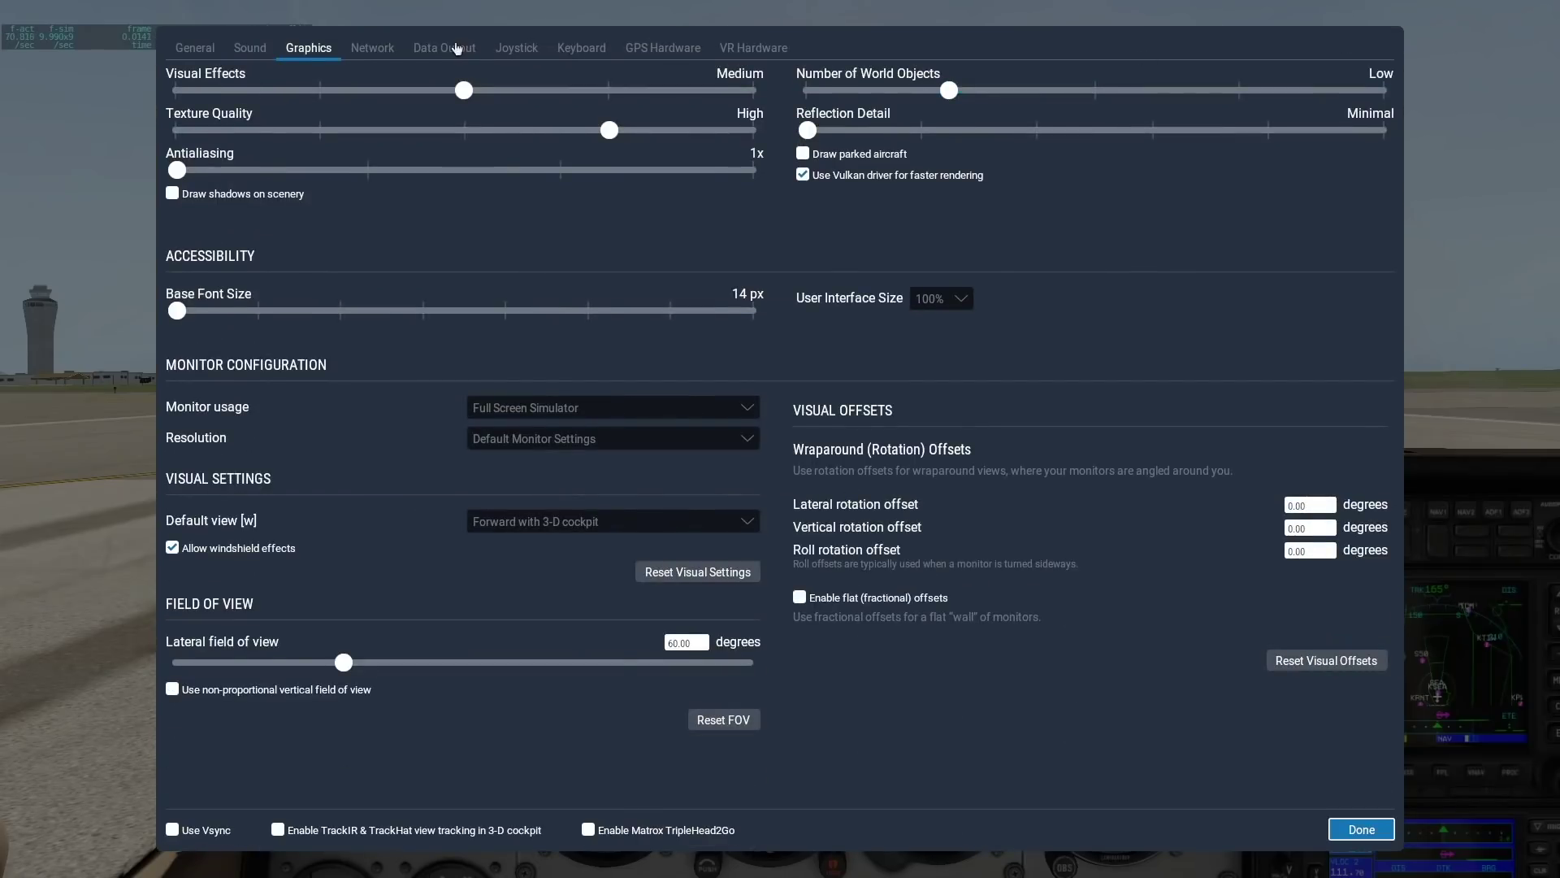
click(456, 49)
click(631, 165)
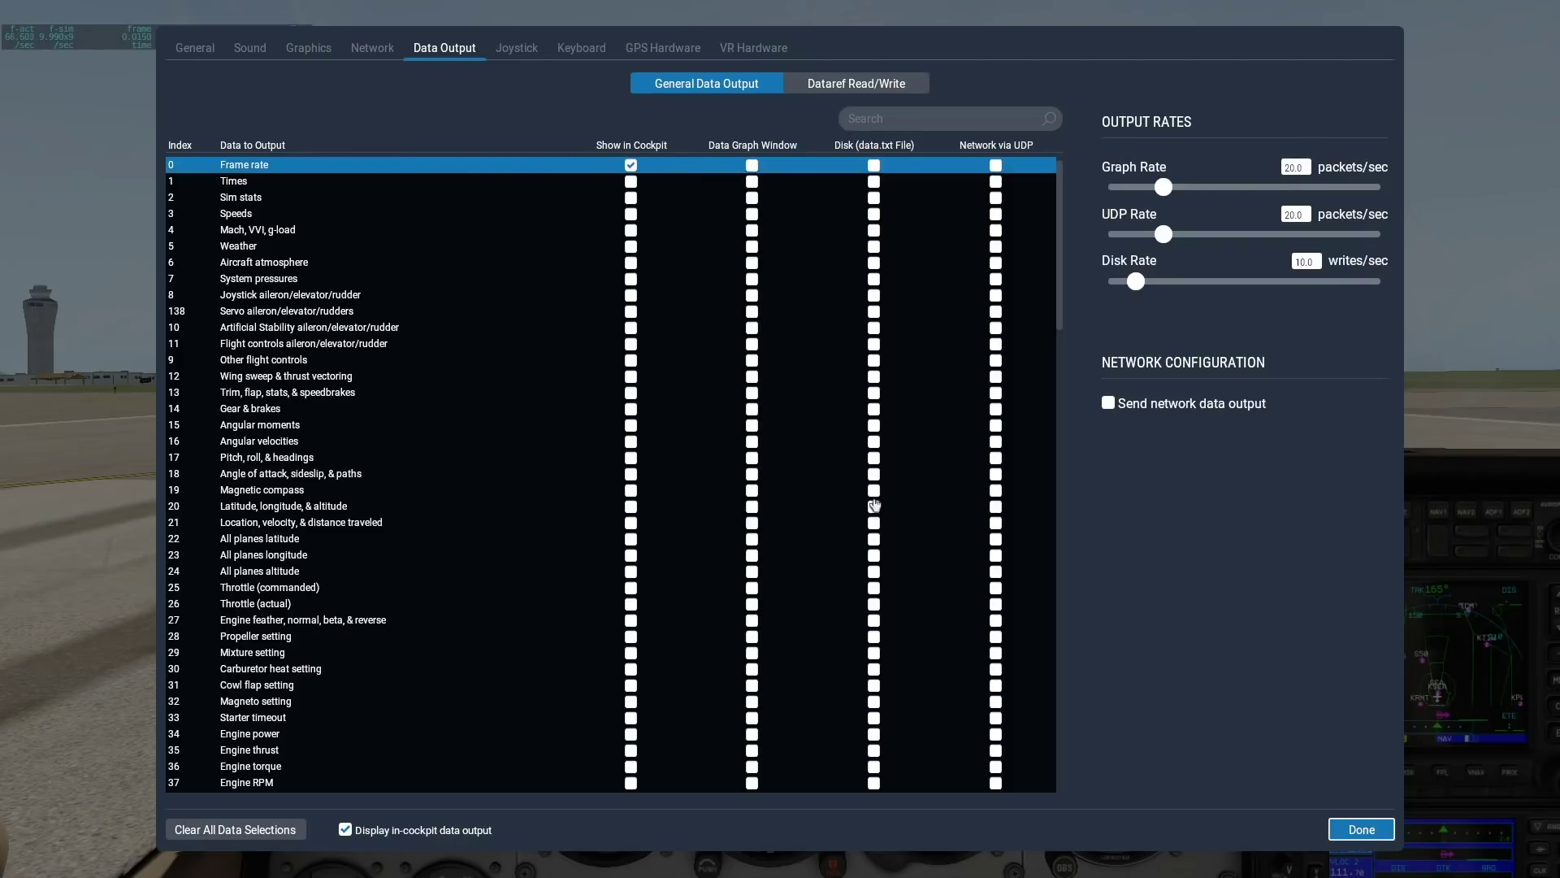
click(1361, 829)
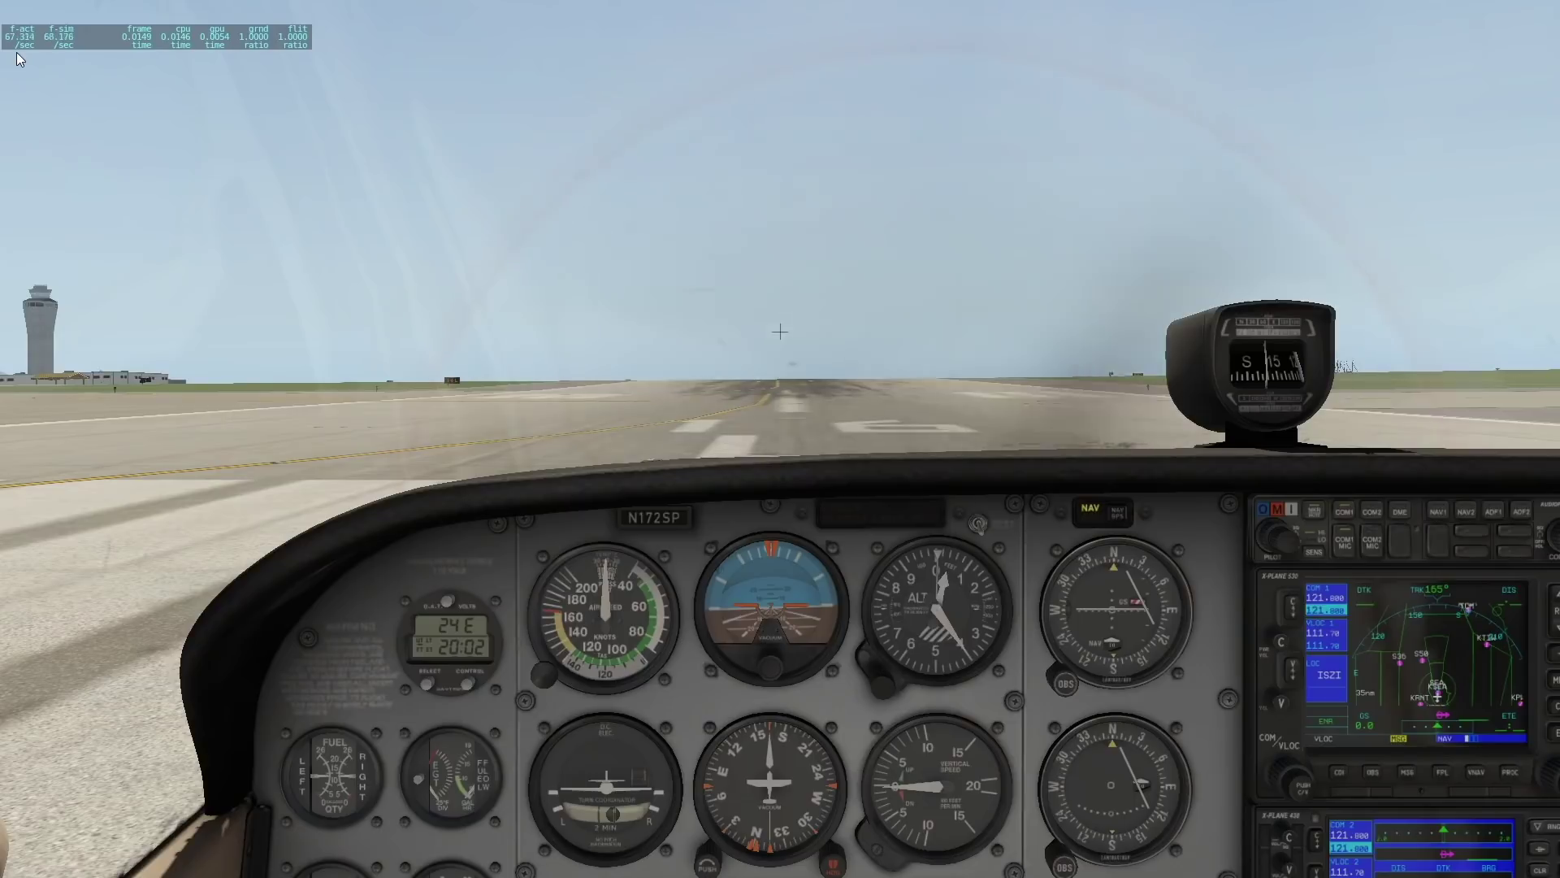
mouse_move(278, 6)
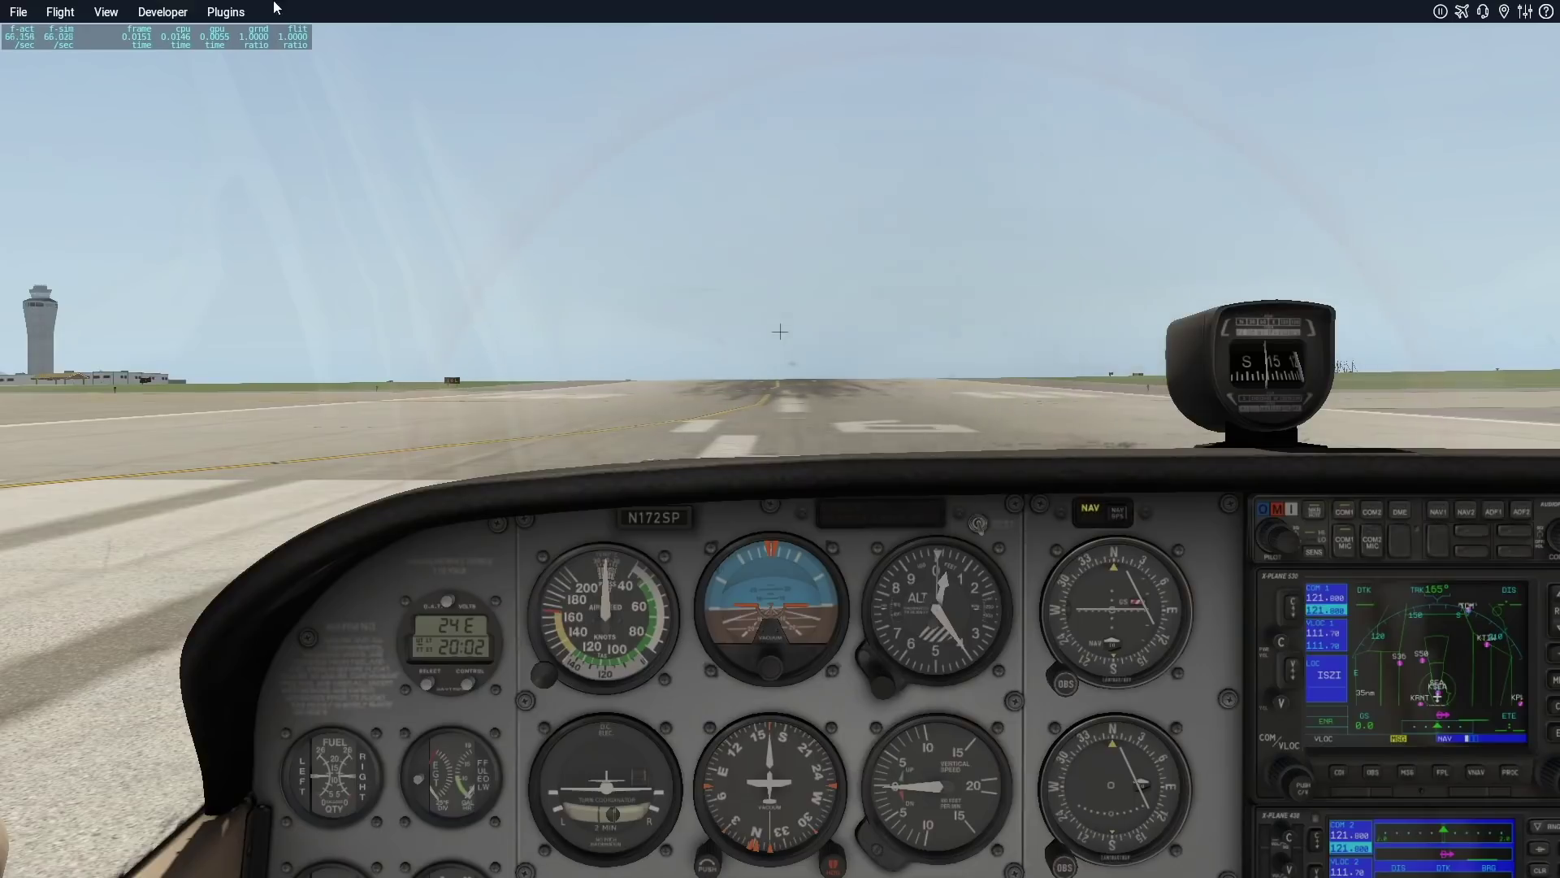
click(1527, 12)
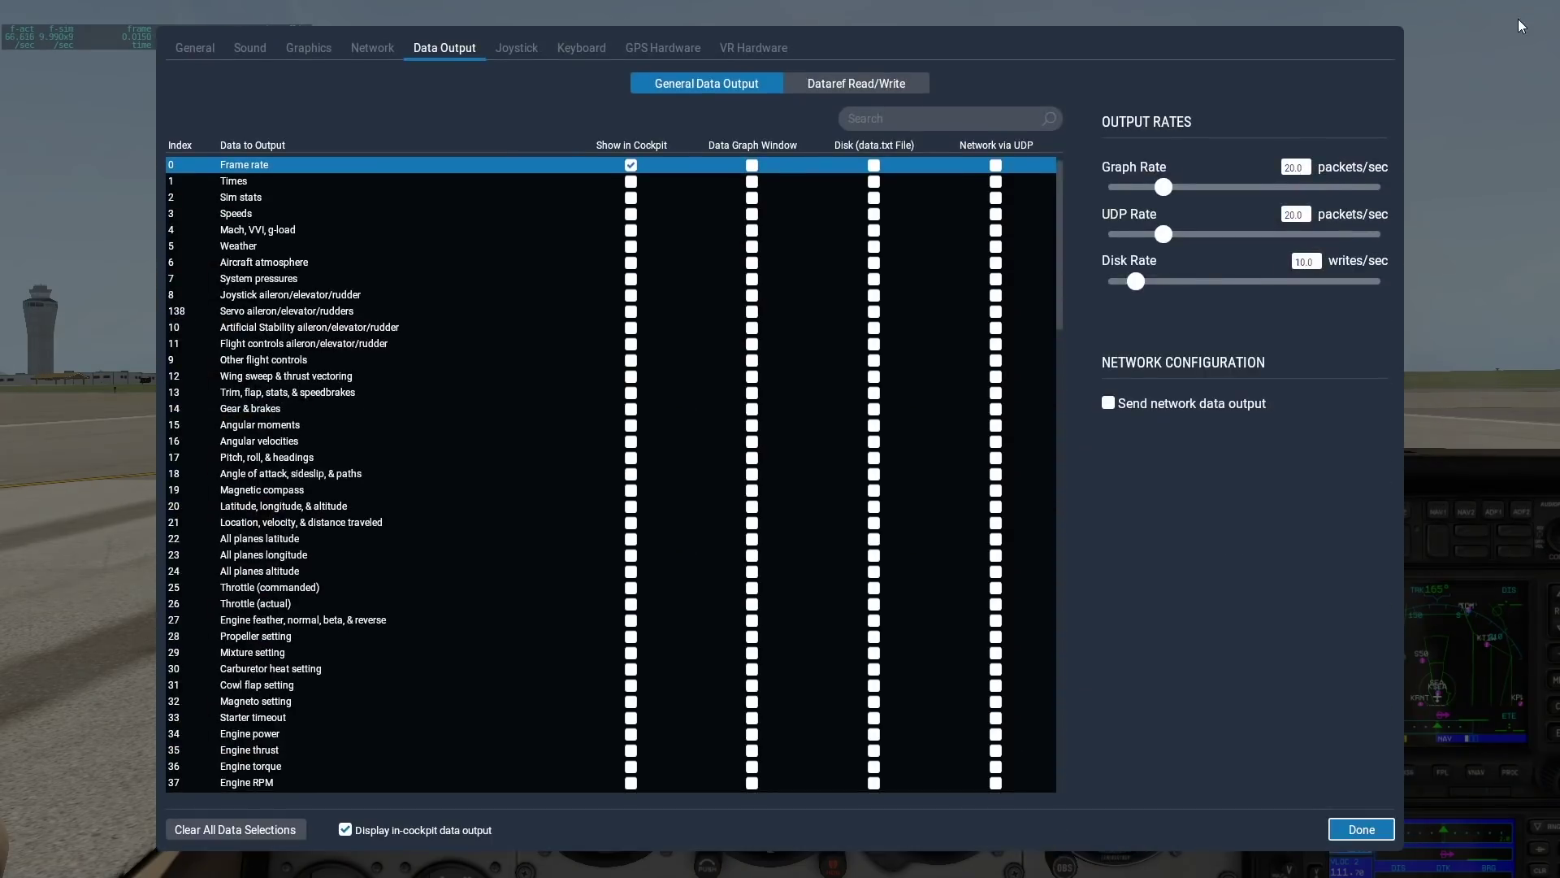
click(320, 47)
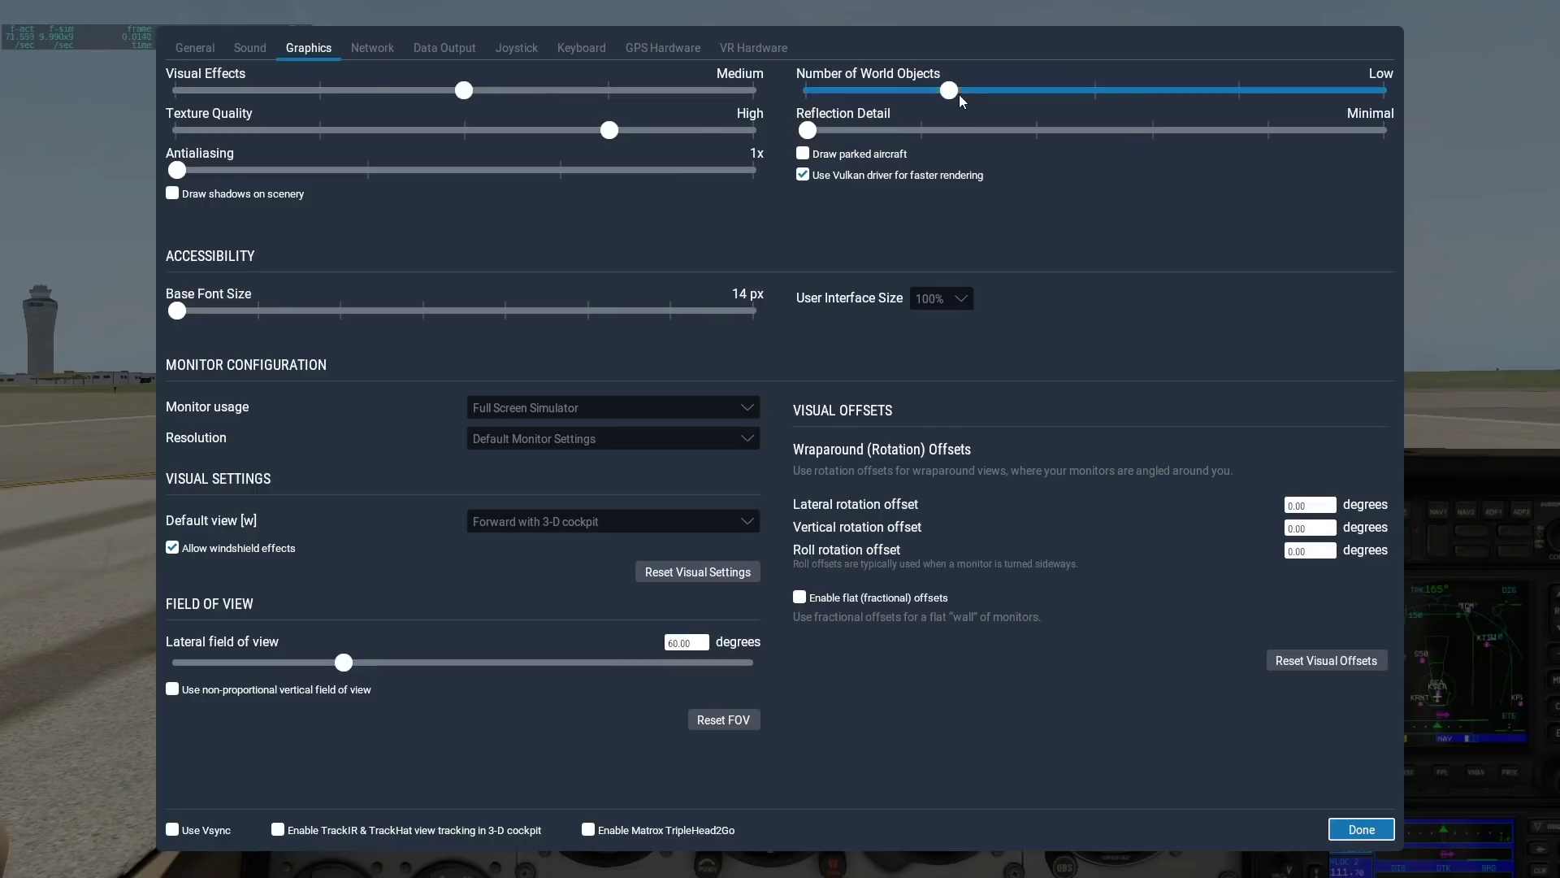
drag(853, 102, 808, 104)
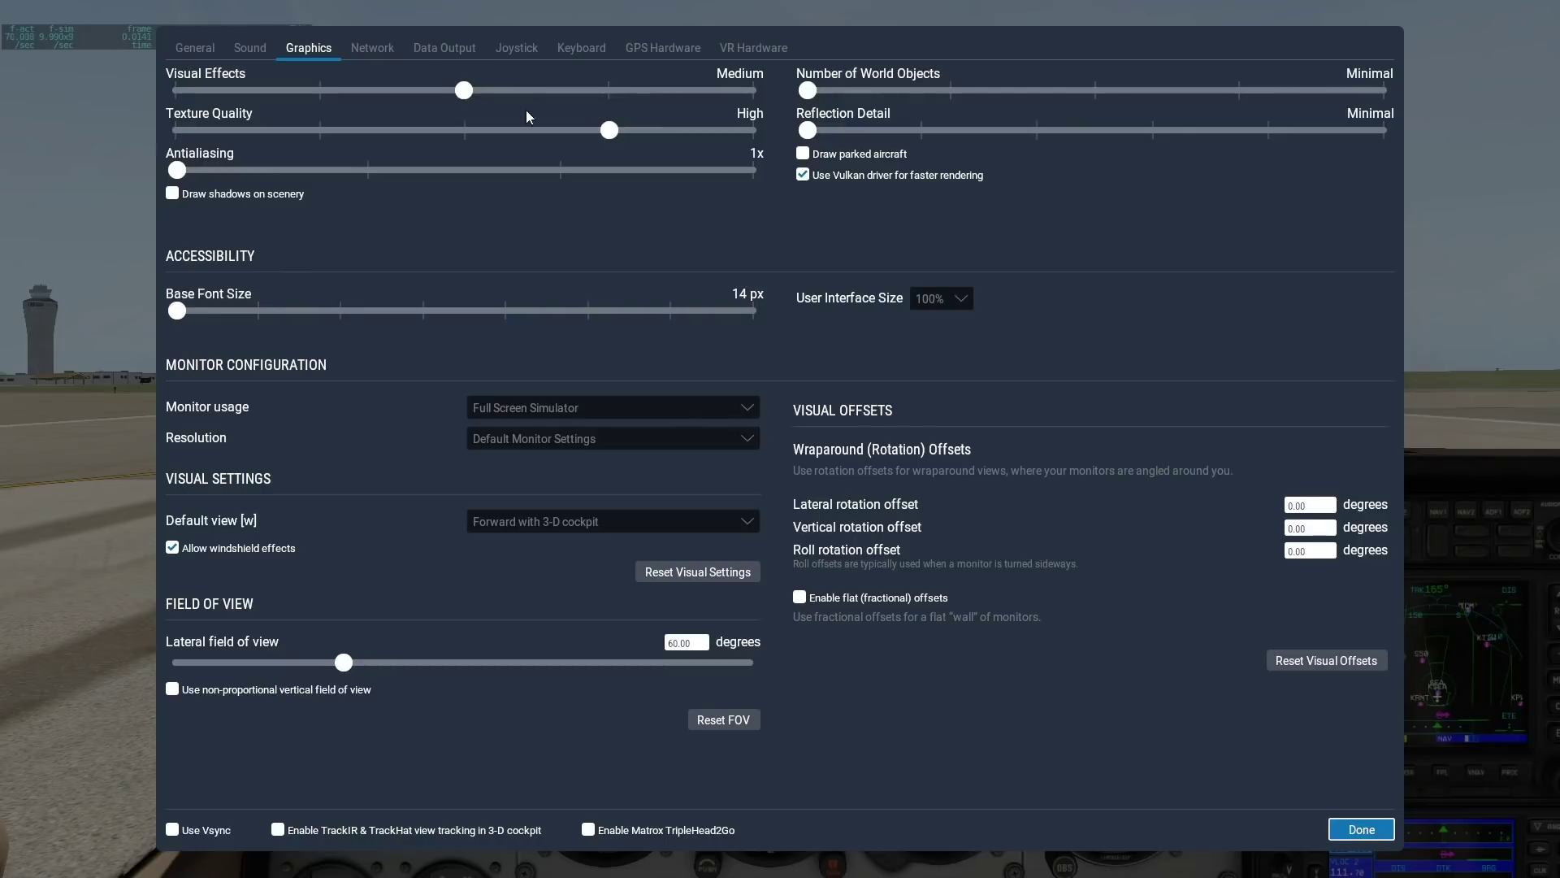
drag(464, 89, 237, 121)
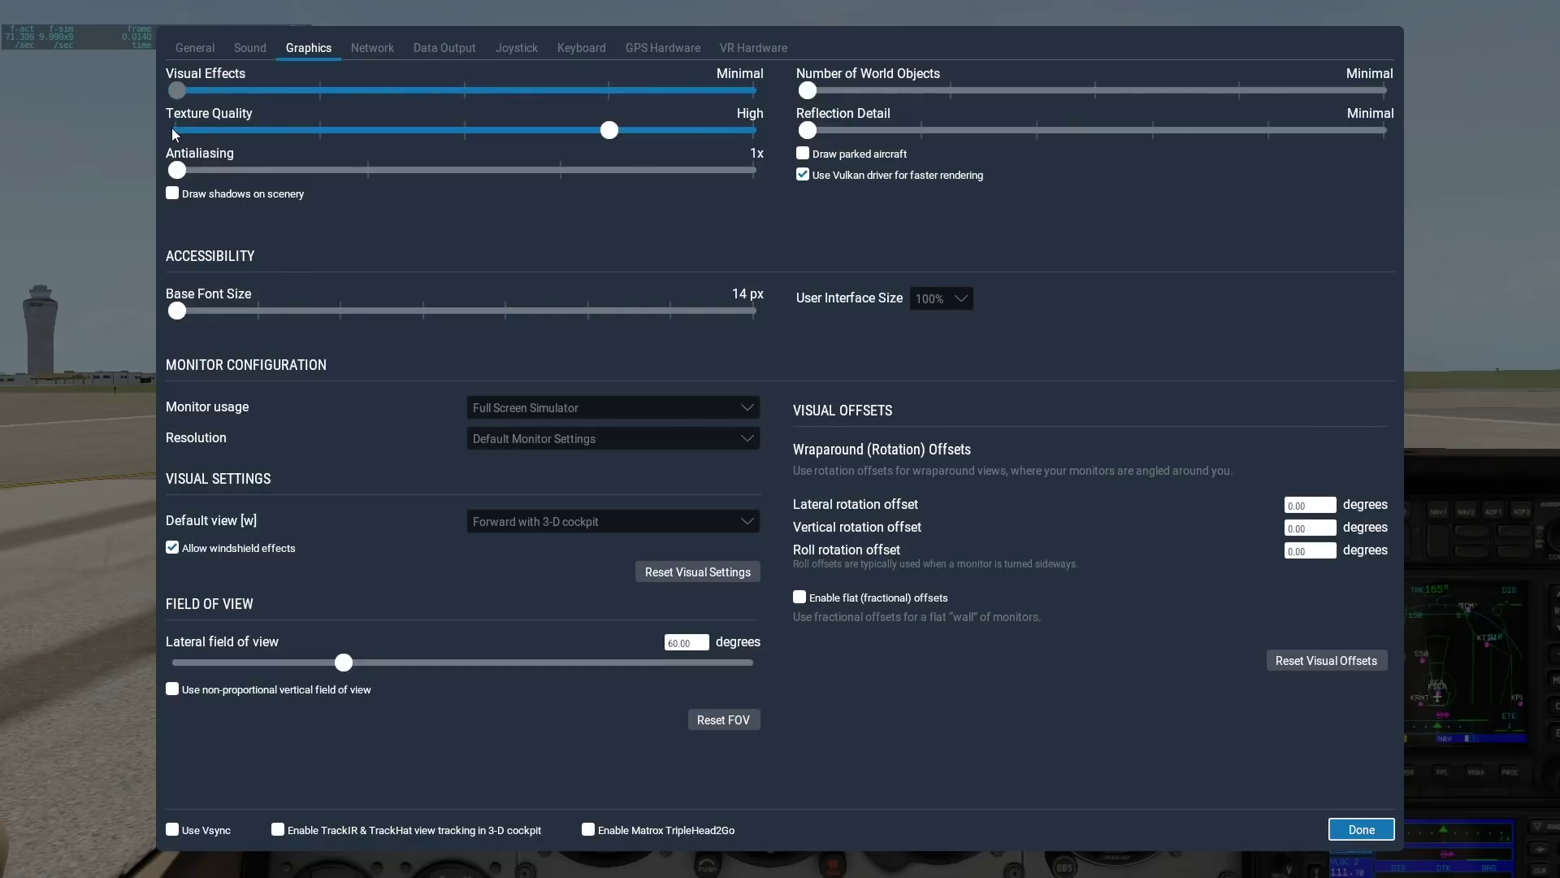
drag(603, 135, 164, 152)
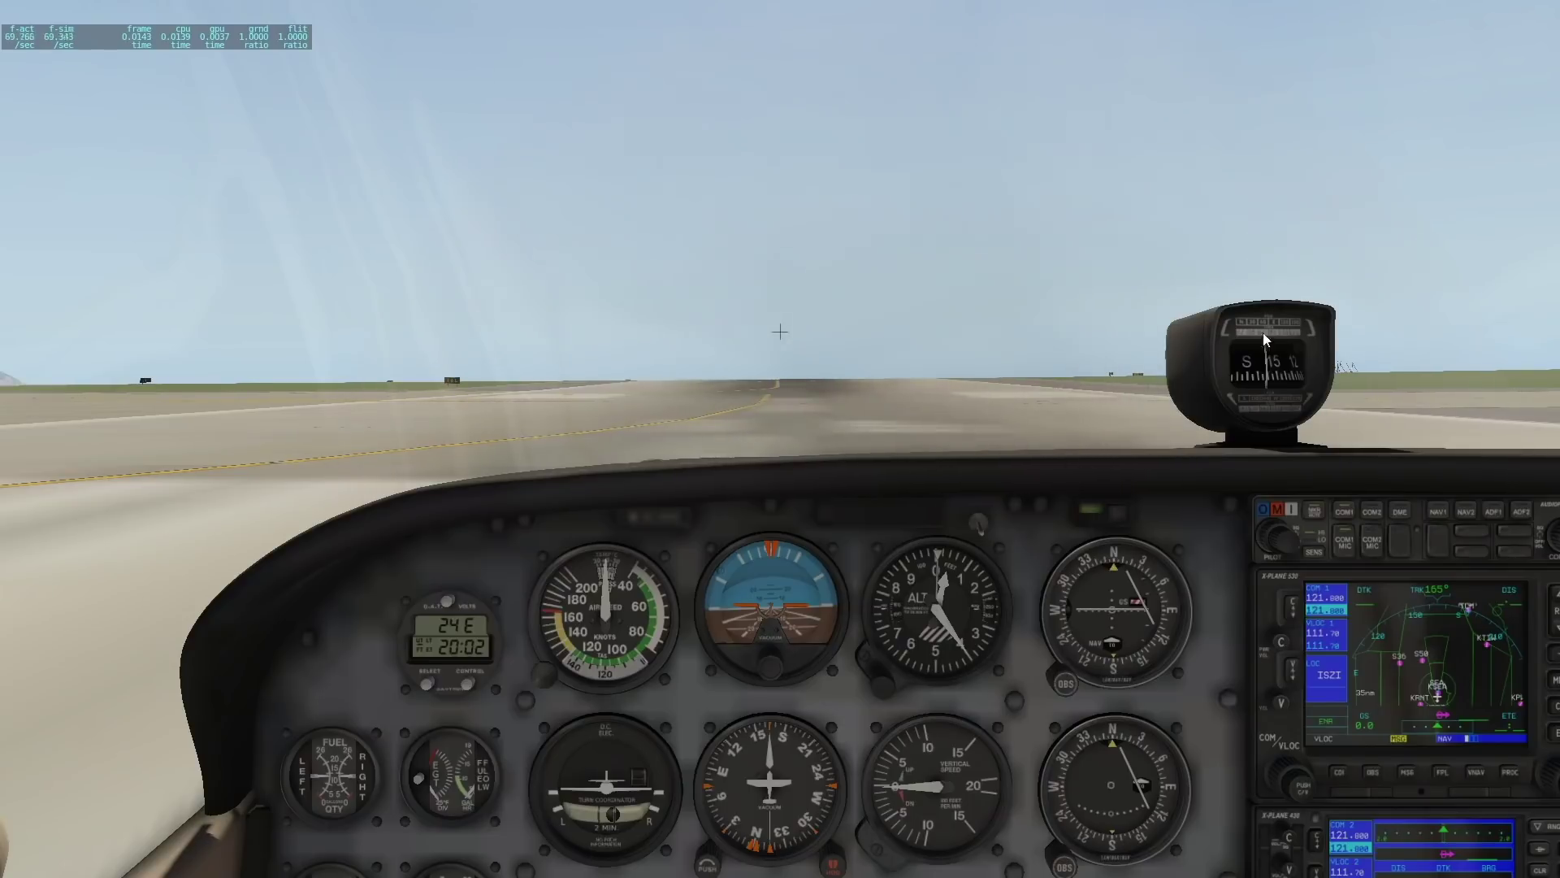
mouse_move(1518, 9)
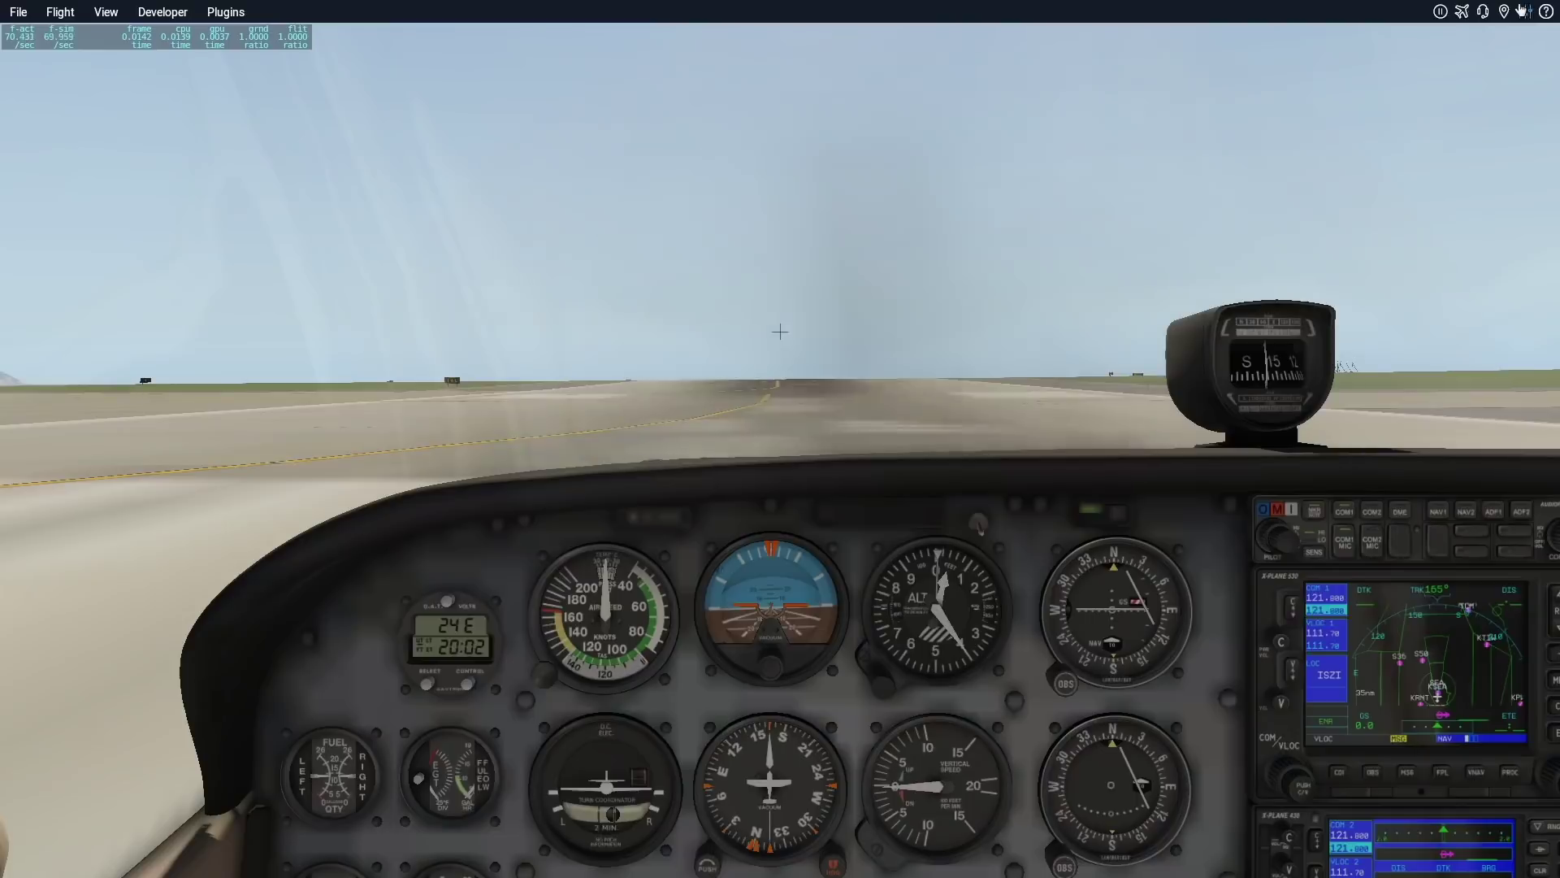
click(1522, 11)
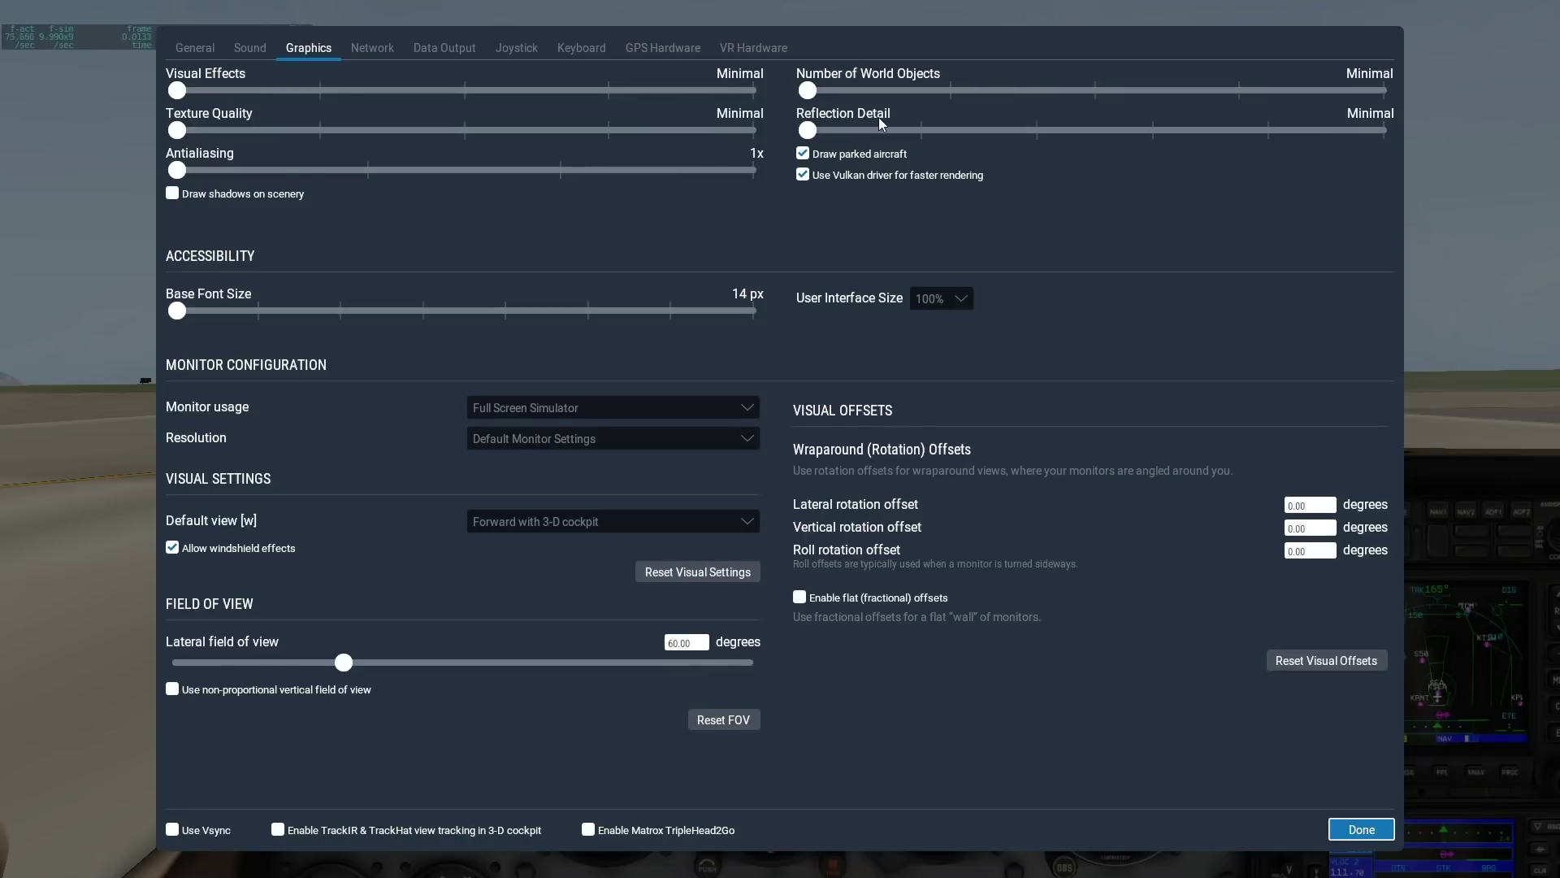
- Drop Number of World Objects and Reflection Detail to Low and apply them
drag(817, 88, 949, 89)
drag(807, 130, 923, 129)
click(1355, 819)
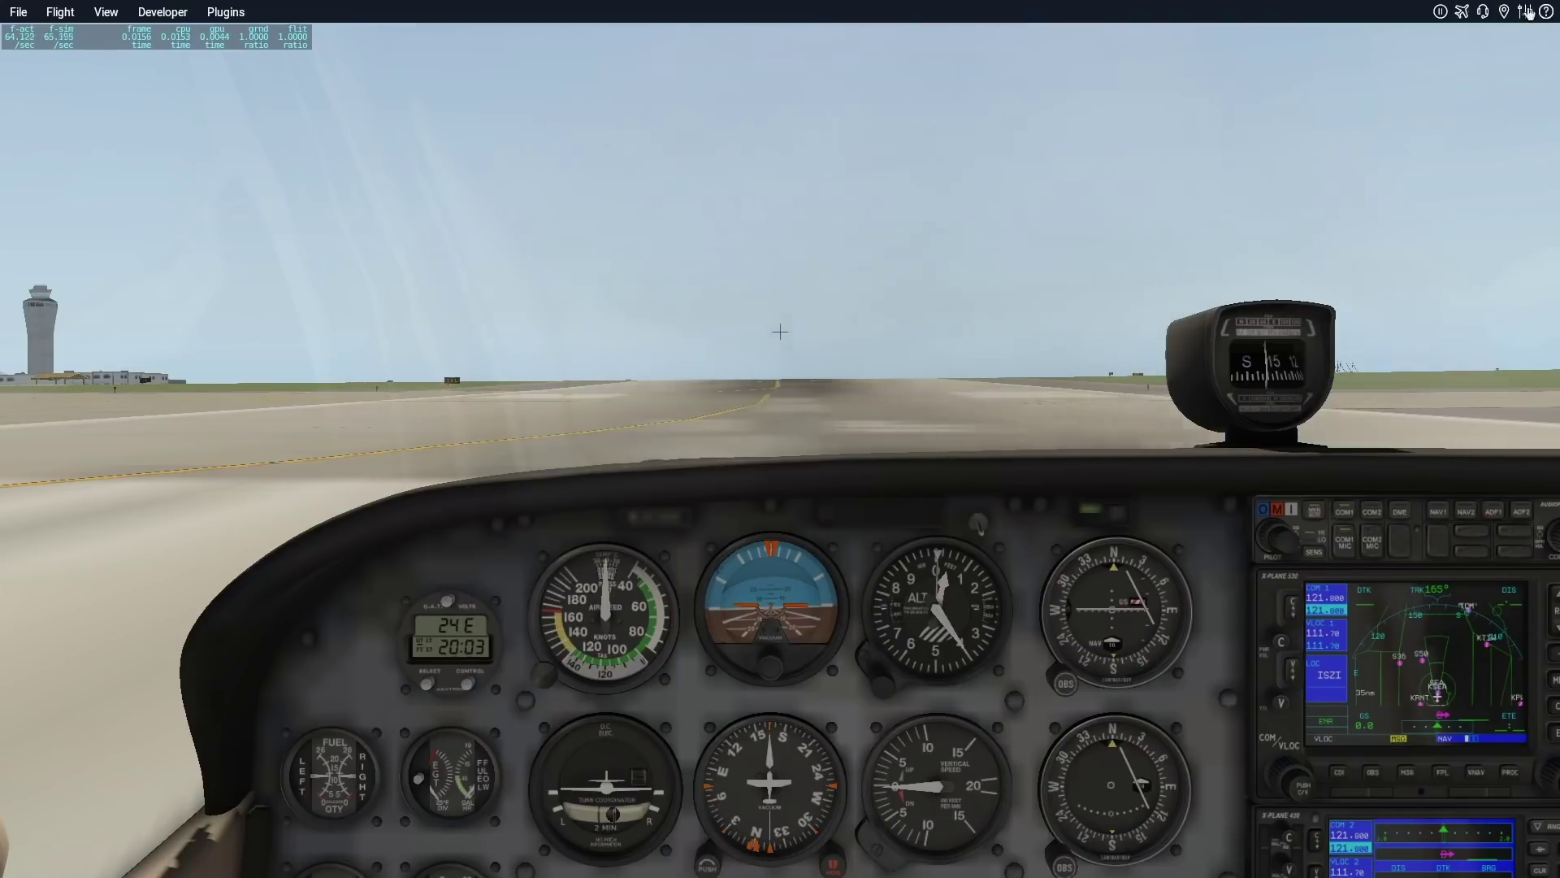
click(1531, 16)
- Raise Number of World Objects and Reflection Detail to Medium and apply them
drag(949, 91, 1091, 108)
click(1036, 130)
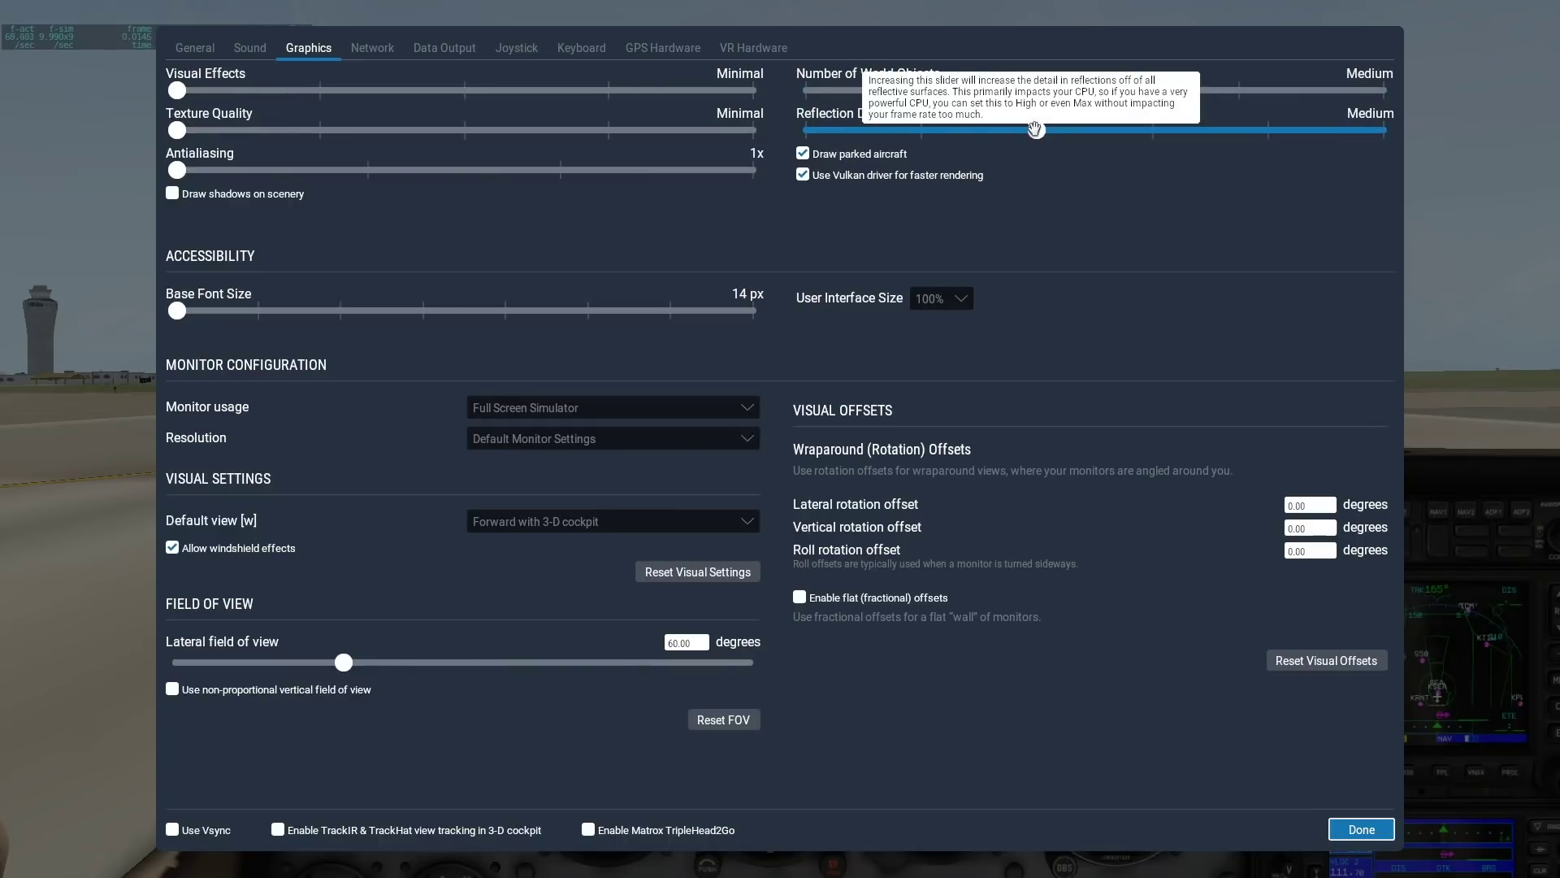
click(1356, 827)
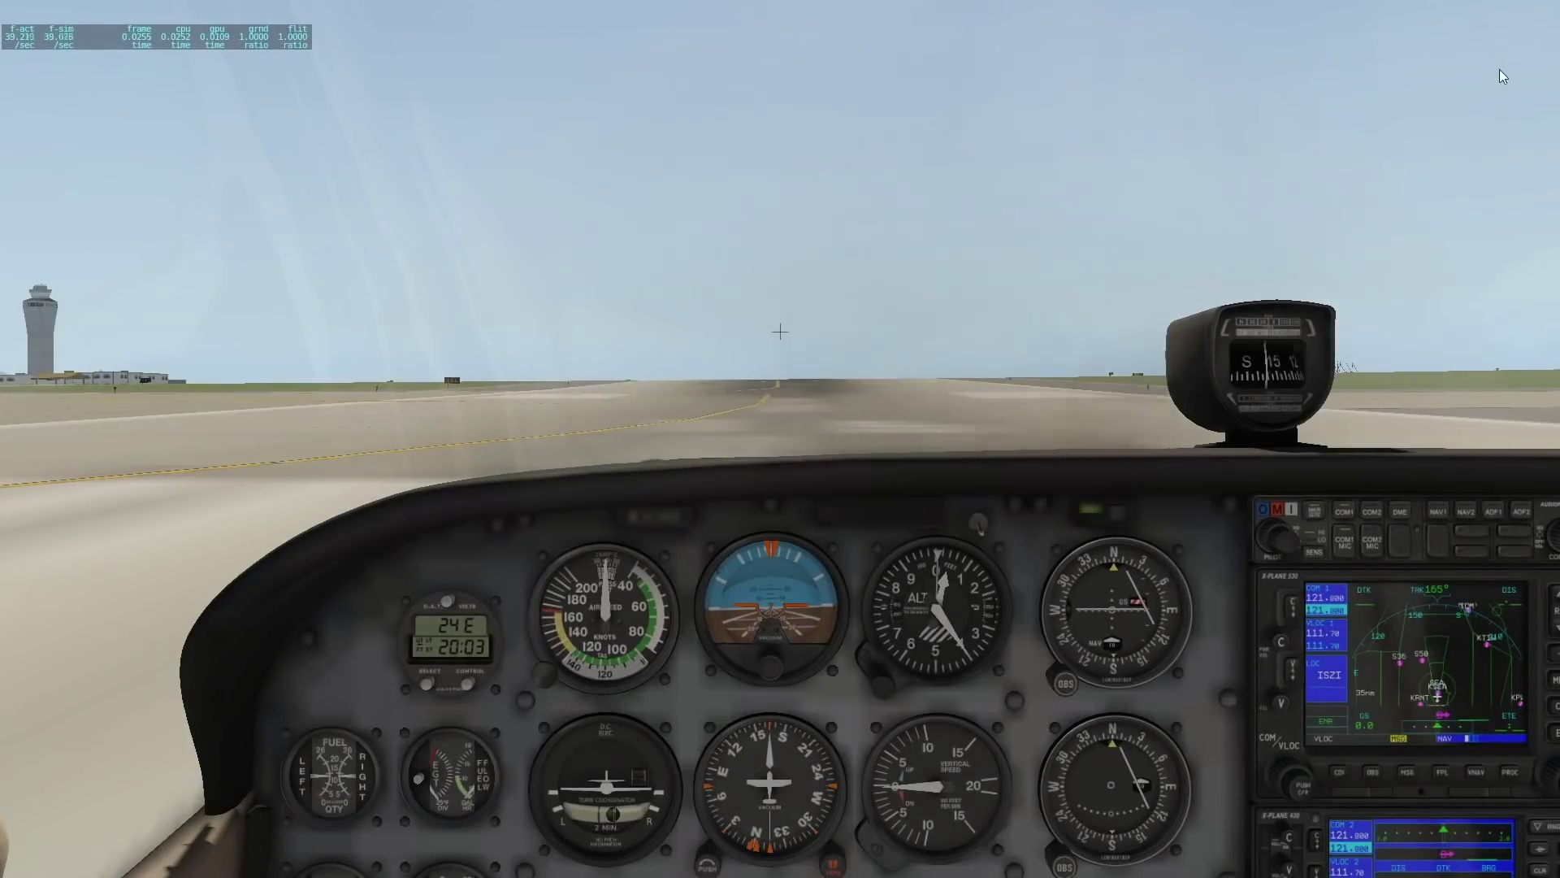
- Push World Objects up to Maximum and Reflection Detail to High, then apply
click(1511, 11)
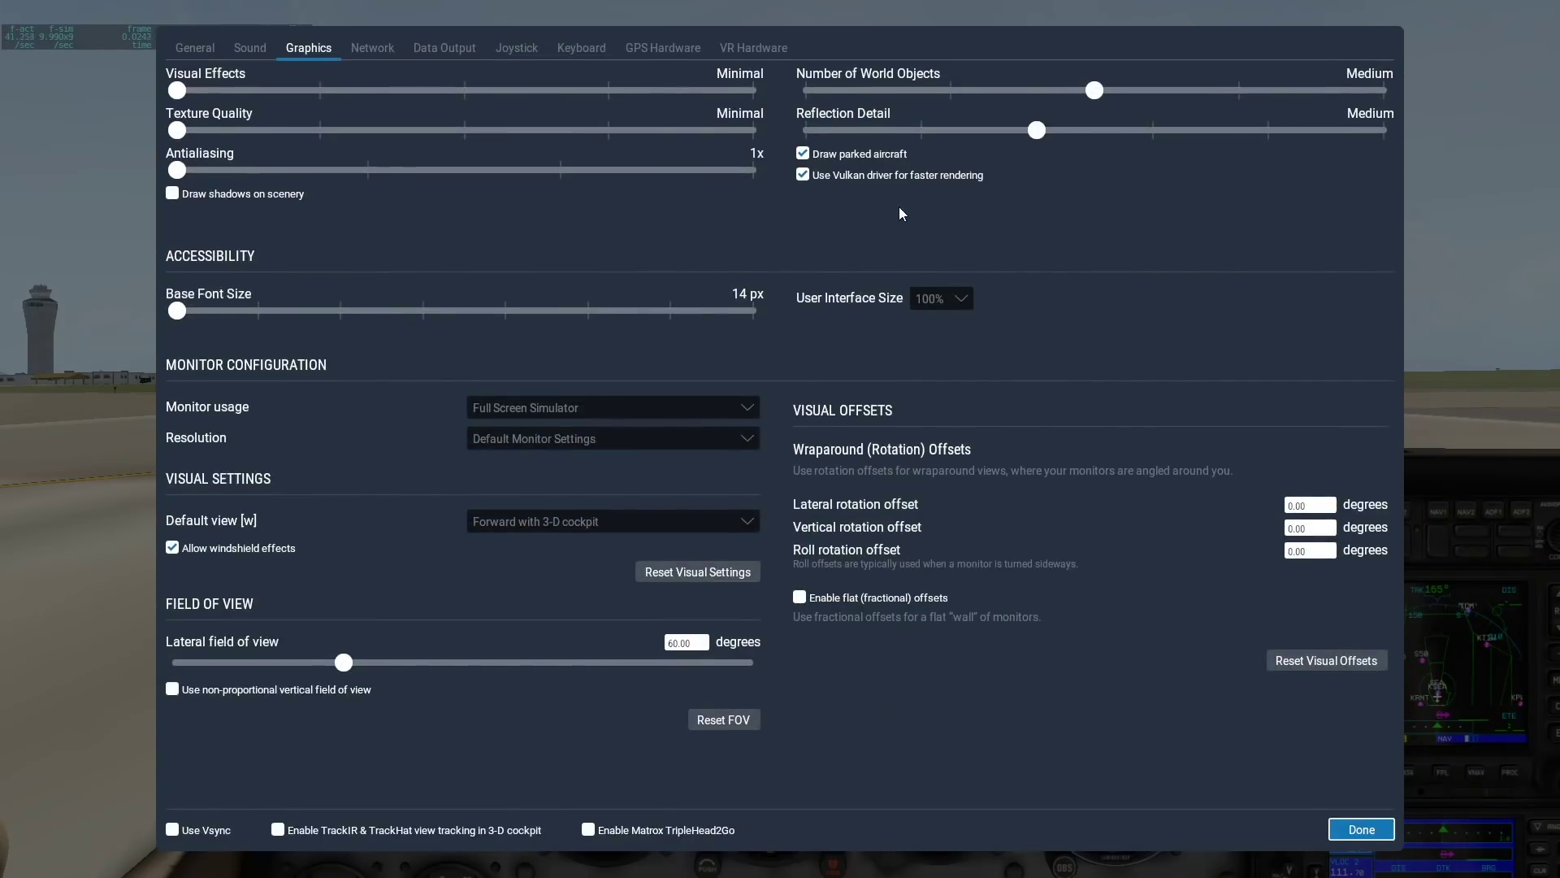
drag(1095, 91, 1238, 92)
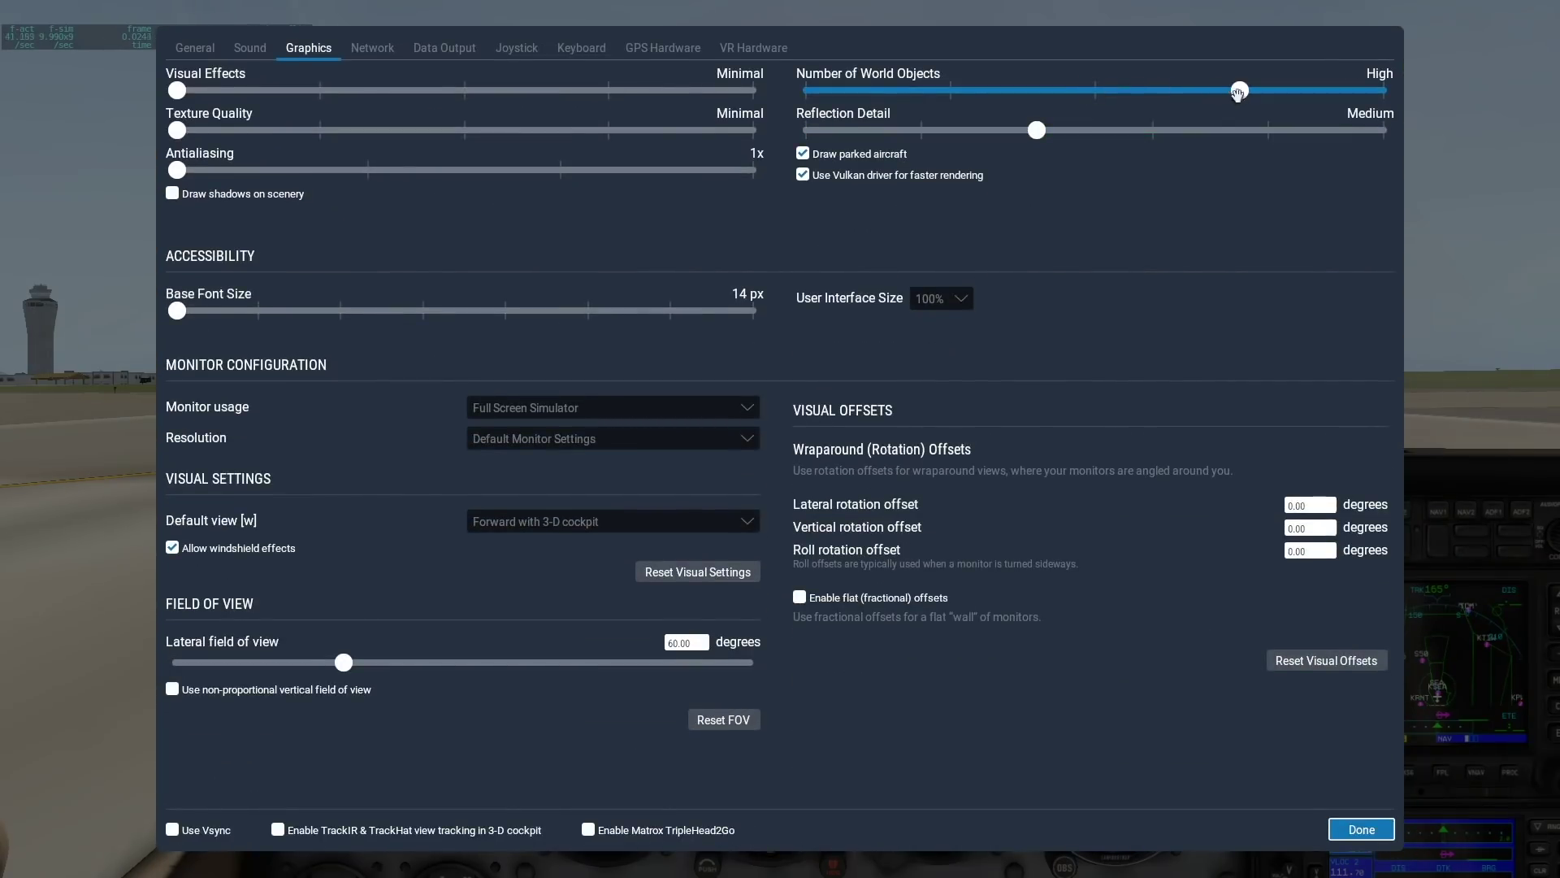
click(1153, 130)
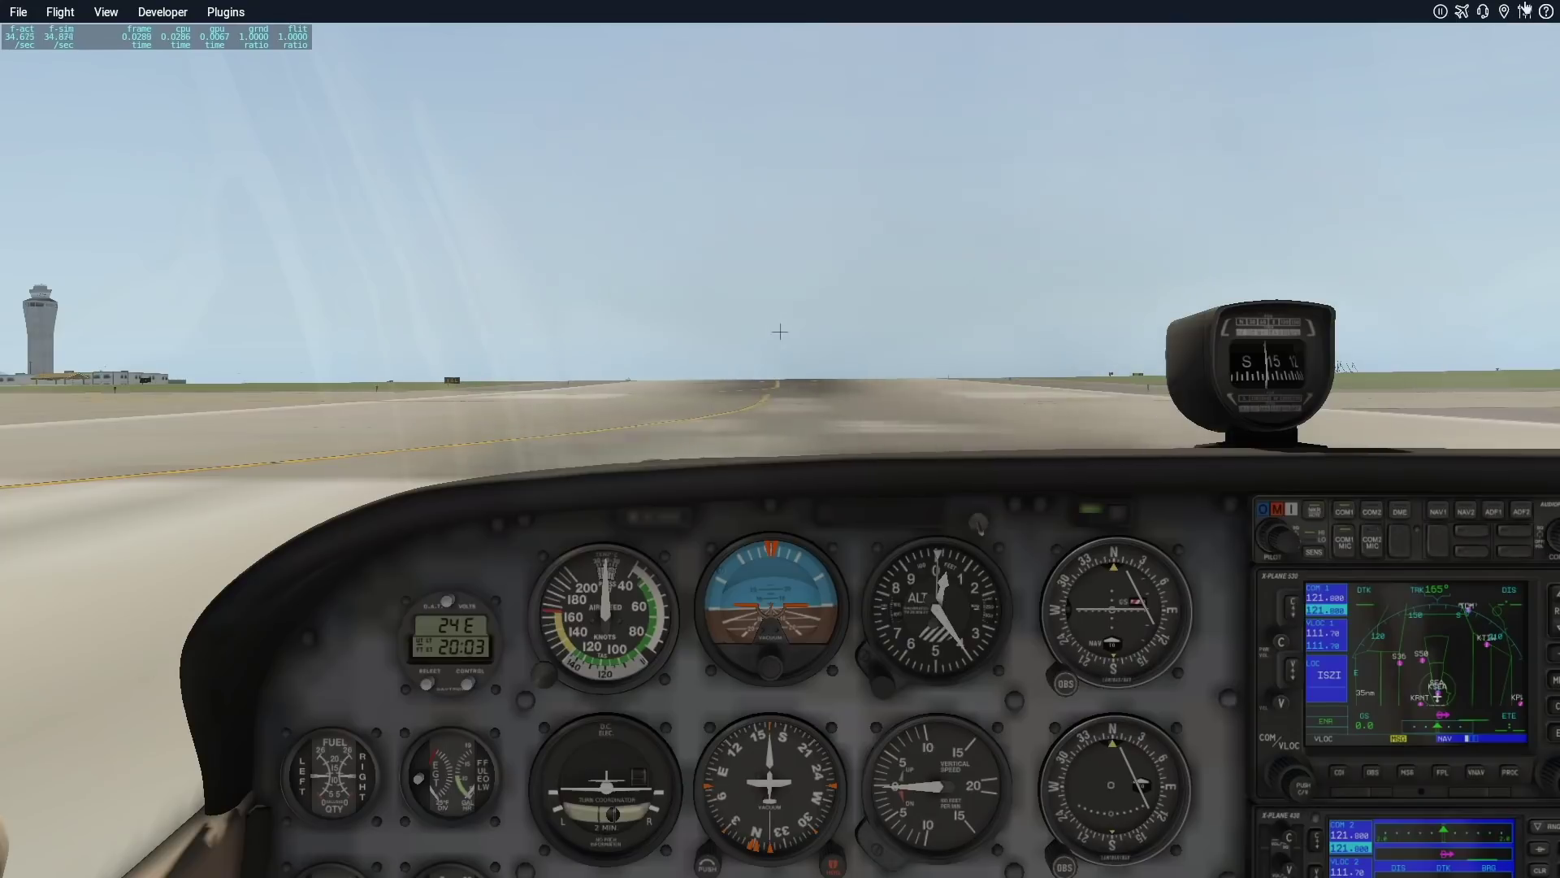
click(1524, 12)
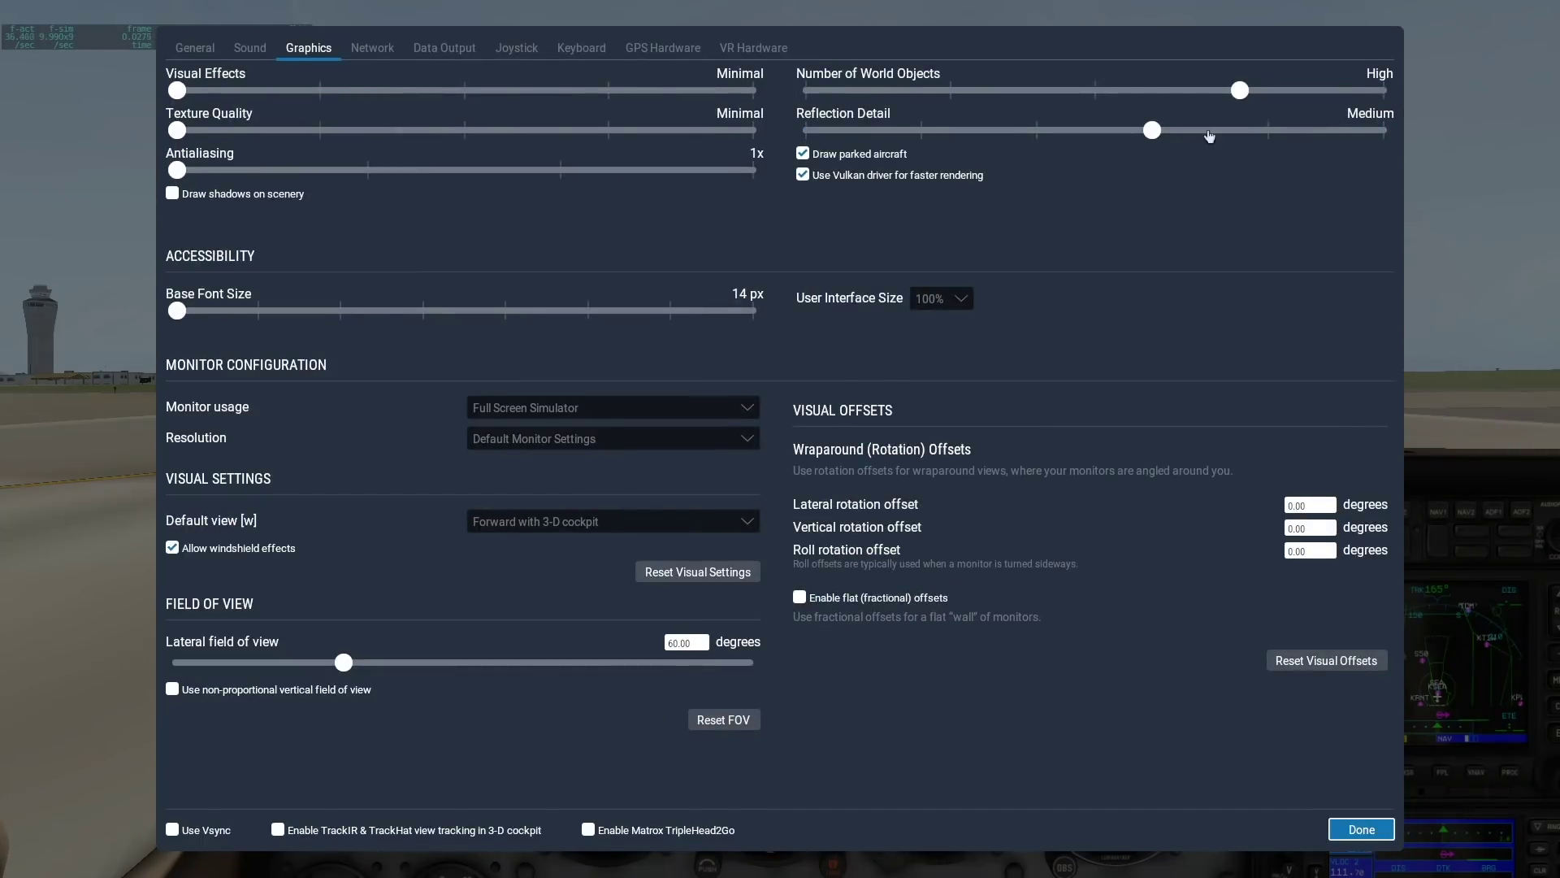
drag(1239, 91, 1402, 104)
click(1284, 130)
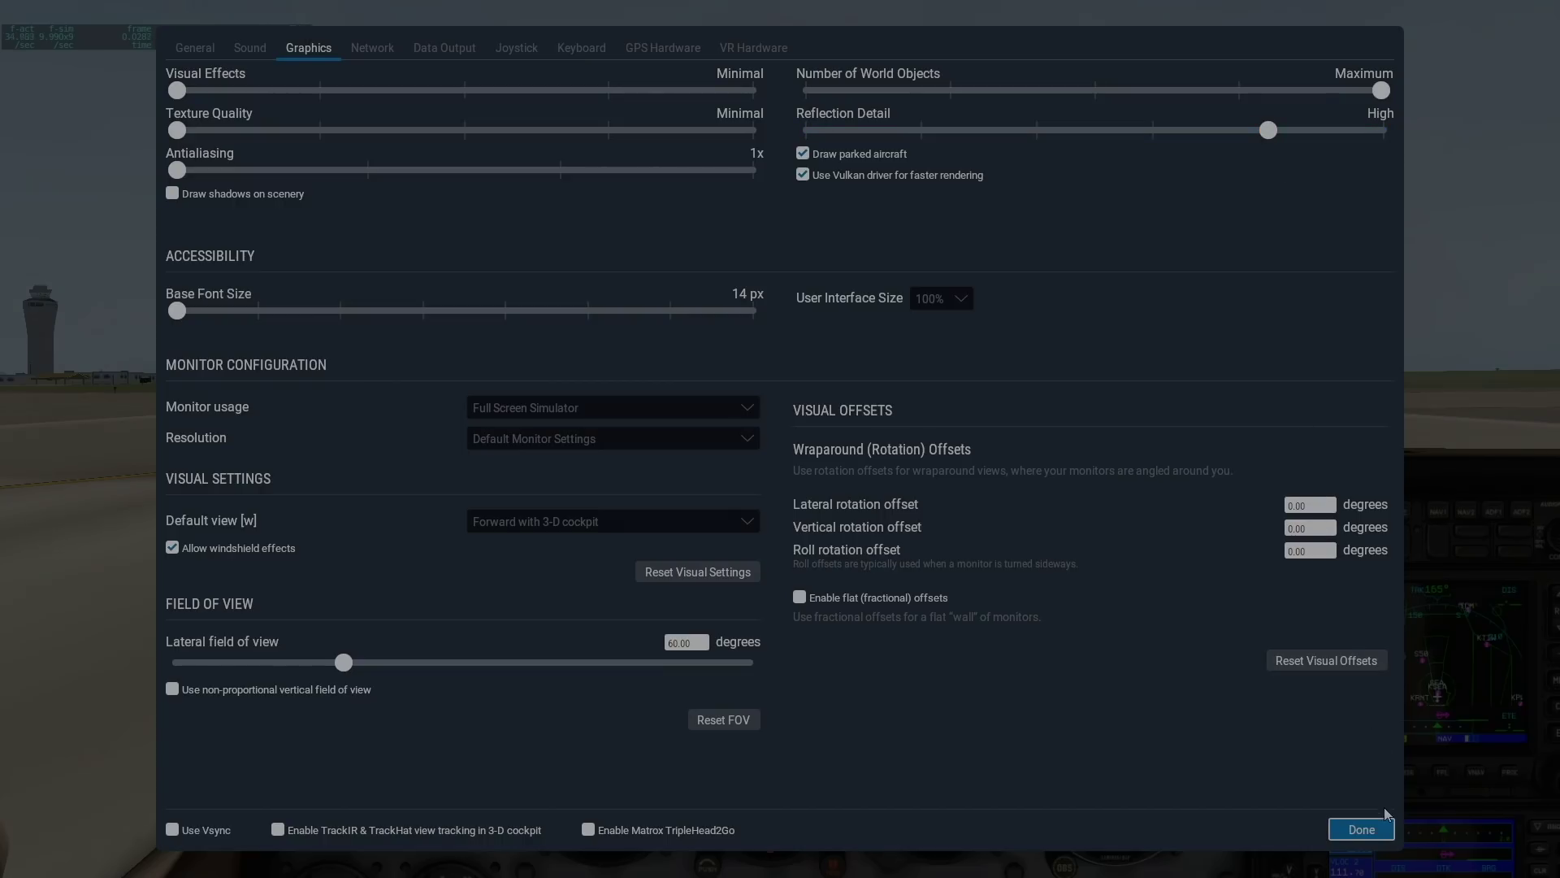
click(1362, 829)
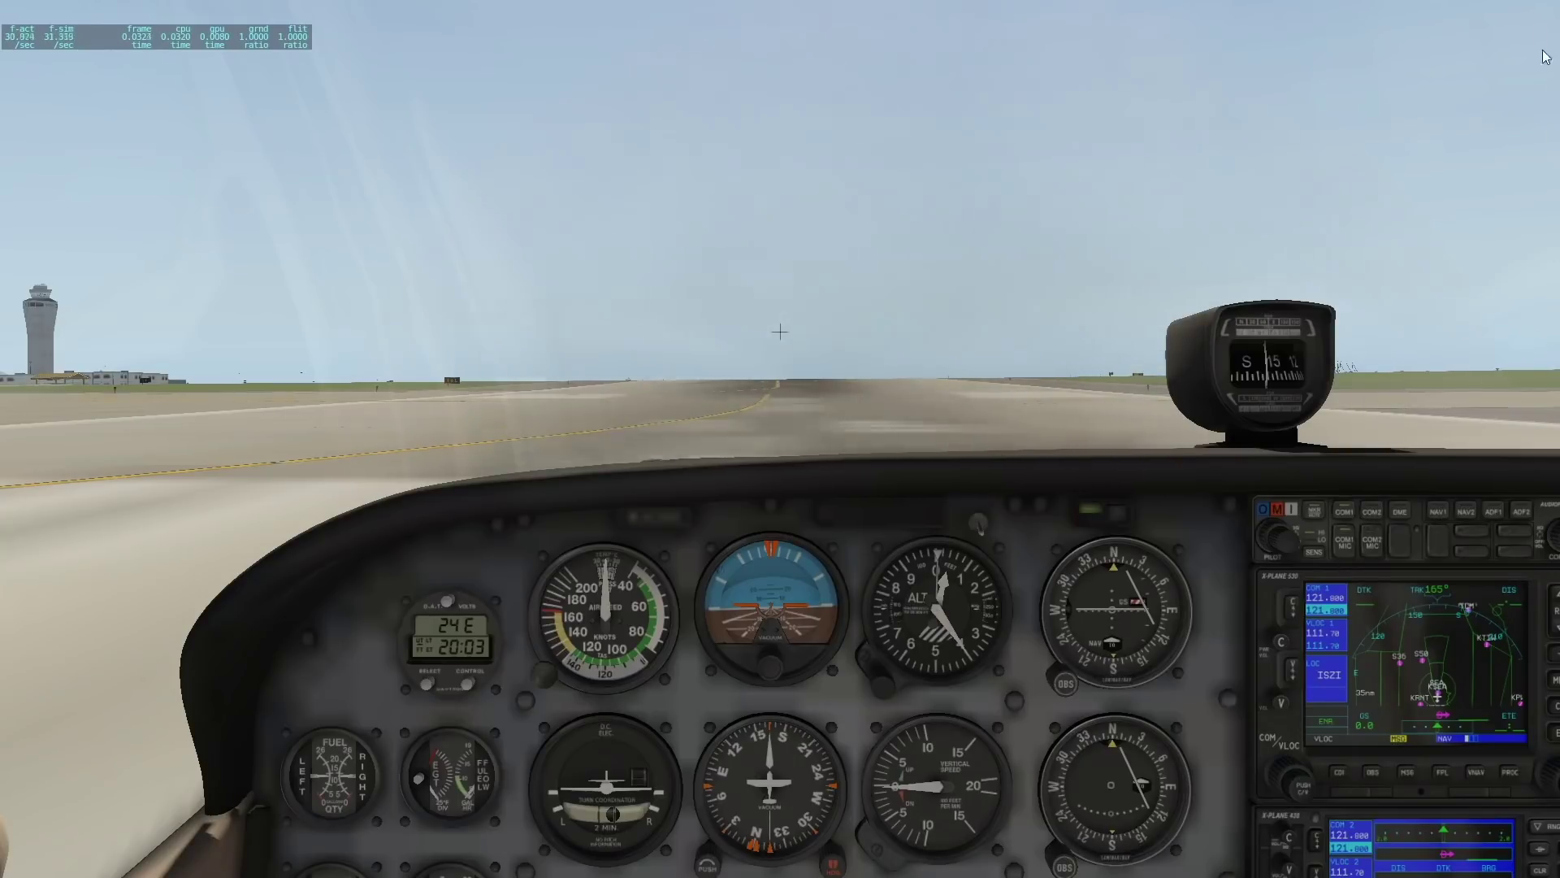
- Slide Texture Quality to Maximum and Visual Effects toward Maximum (HDR+SSAO) in Graphics settings
click(1509, 24)
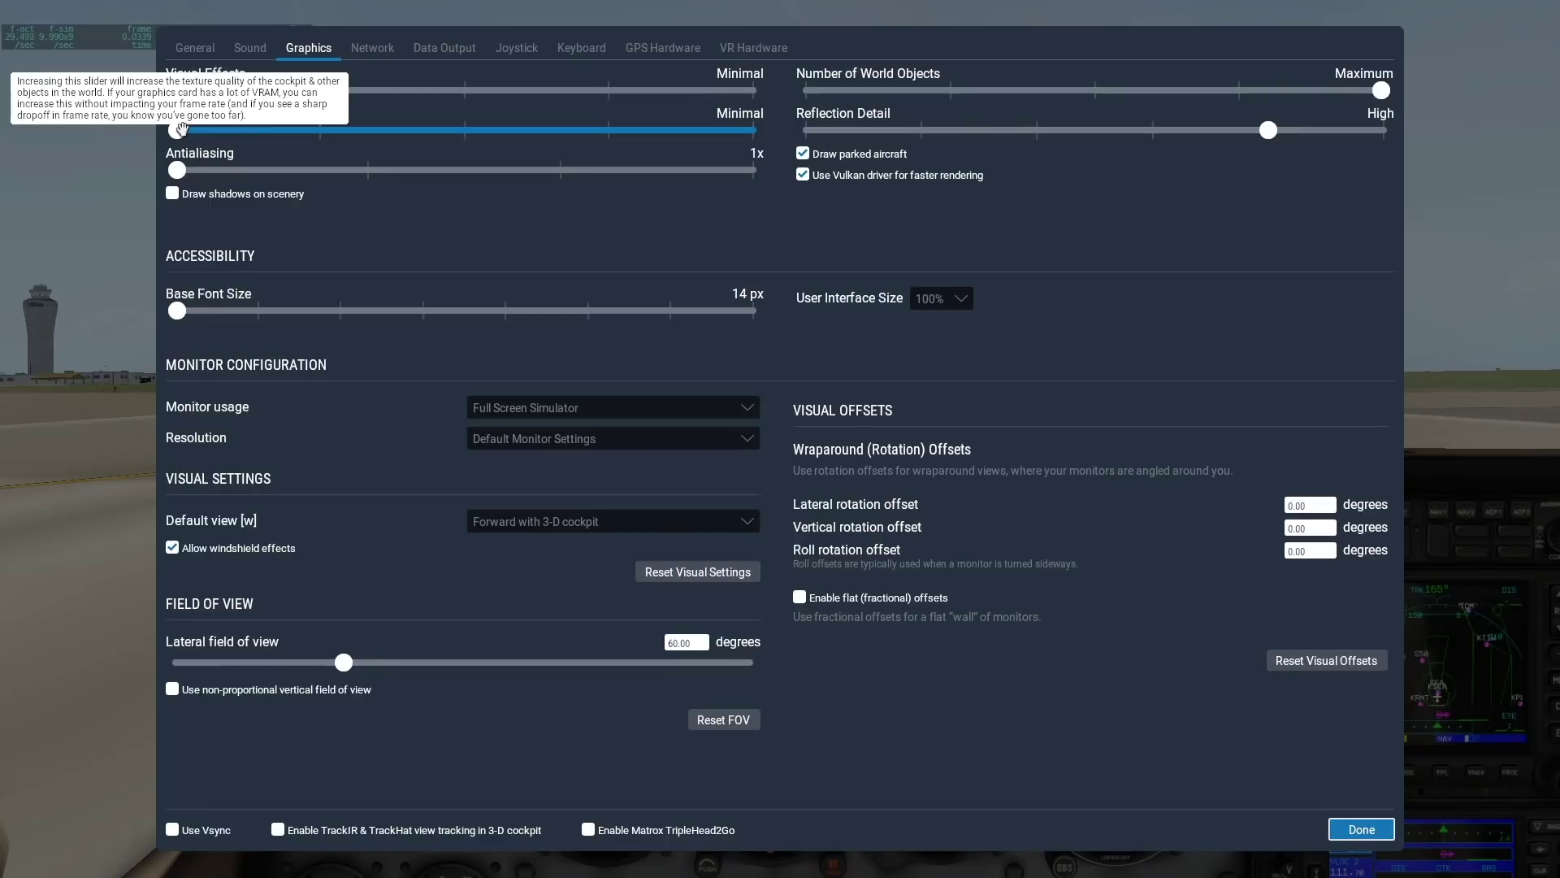
drag(182, 129, 611, 131)
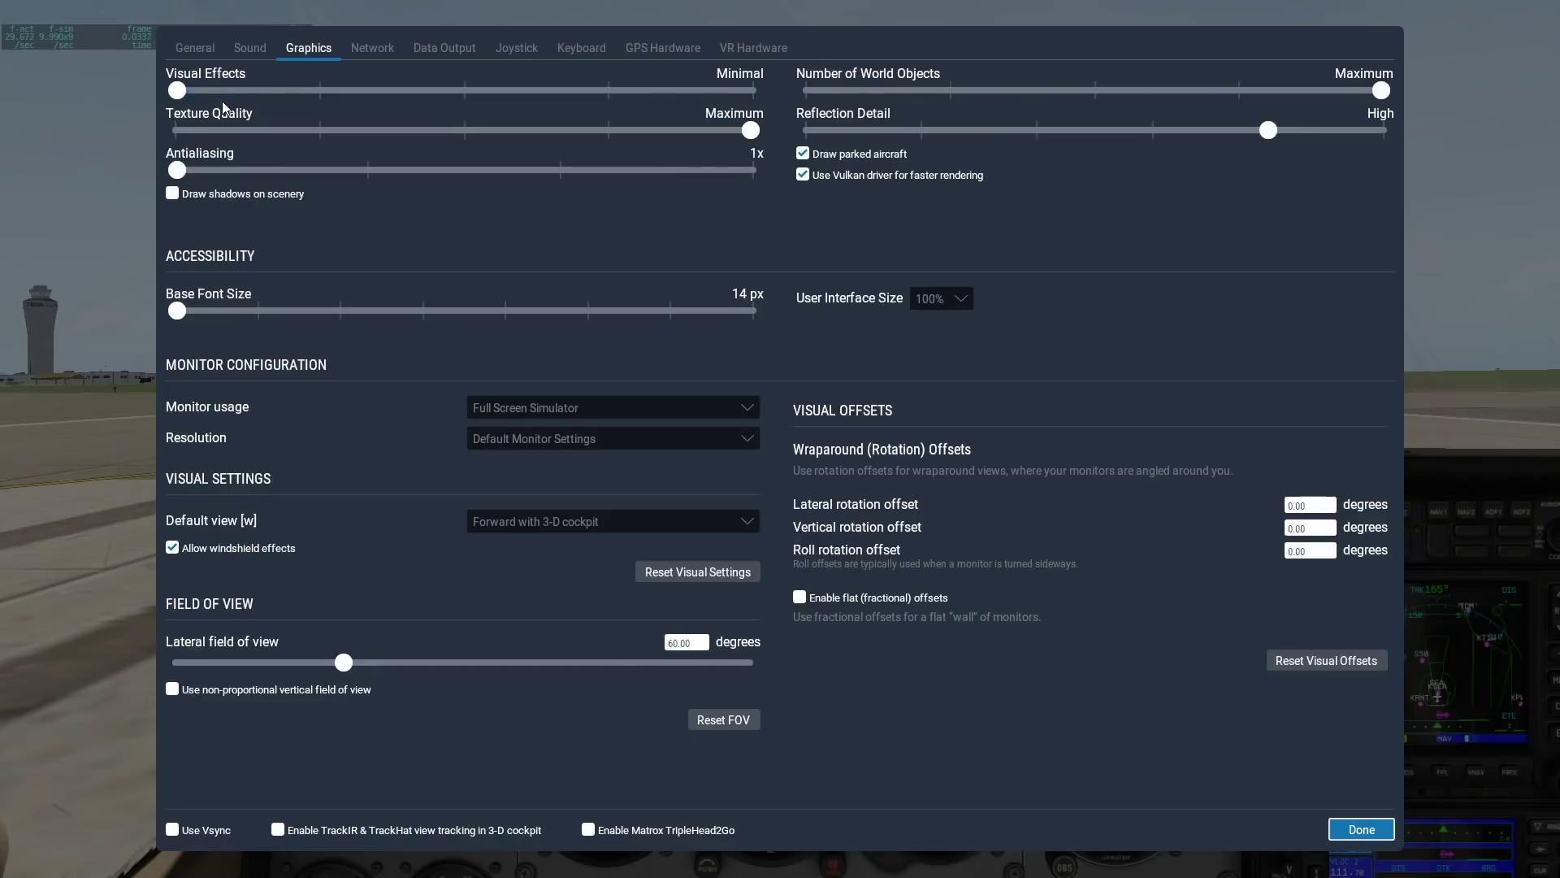
drag(177, 90, 620, 85)
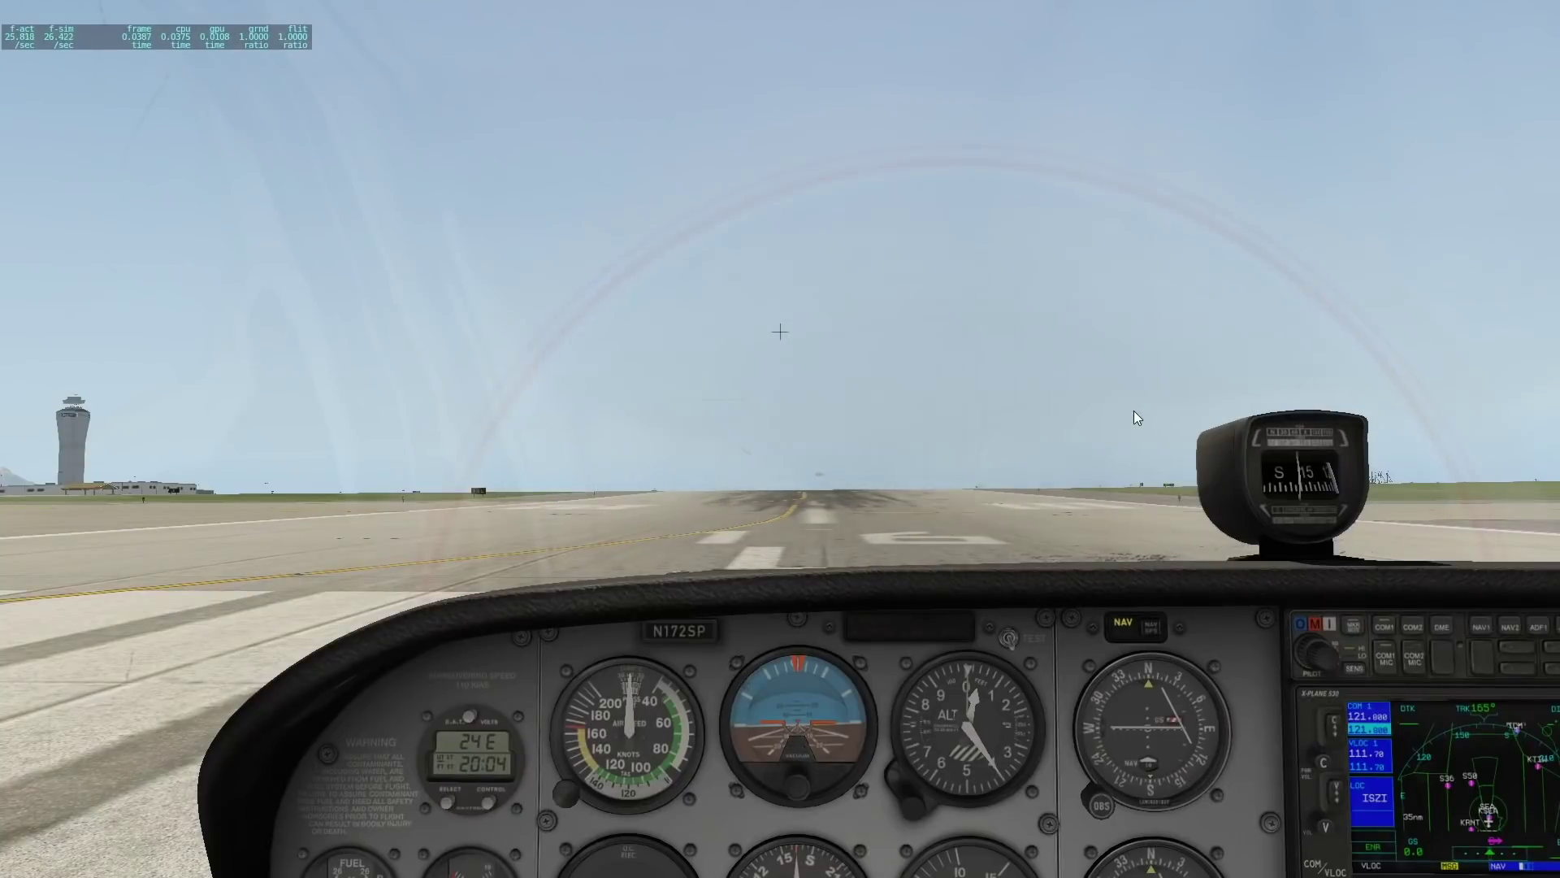
- Set Antialiasing to 2x SSAA+FXAA in Graphics settings and apply it
key(Down)
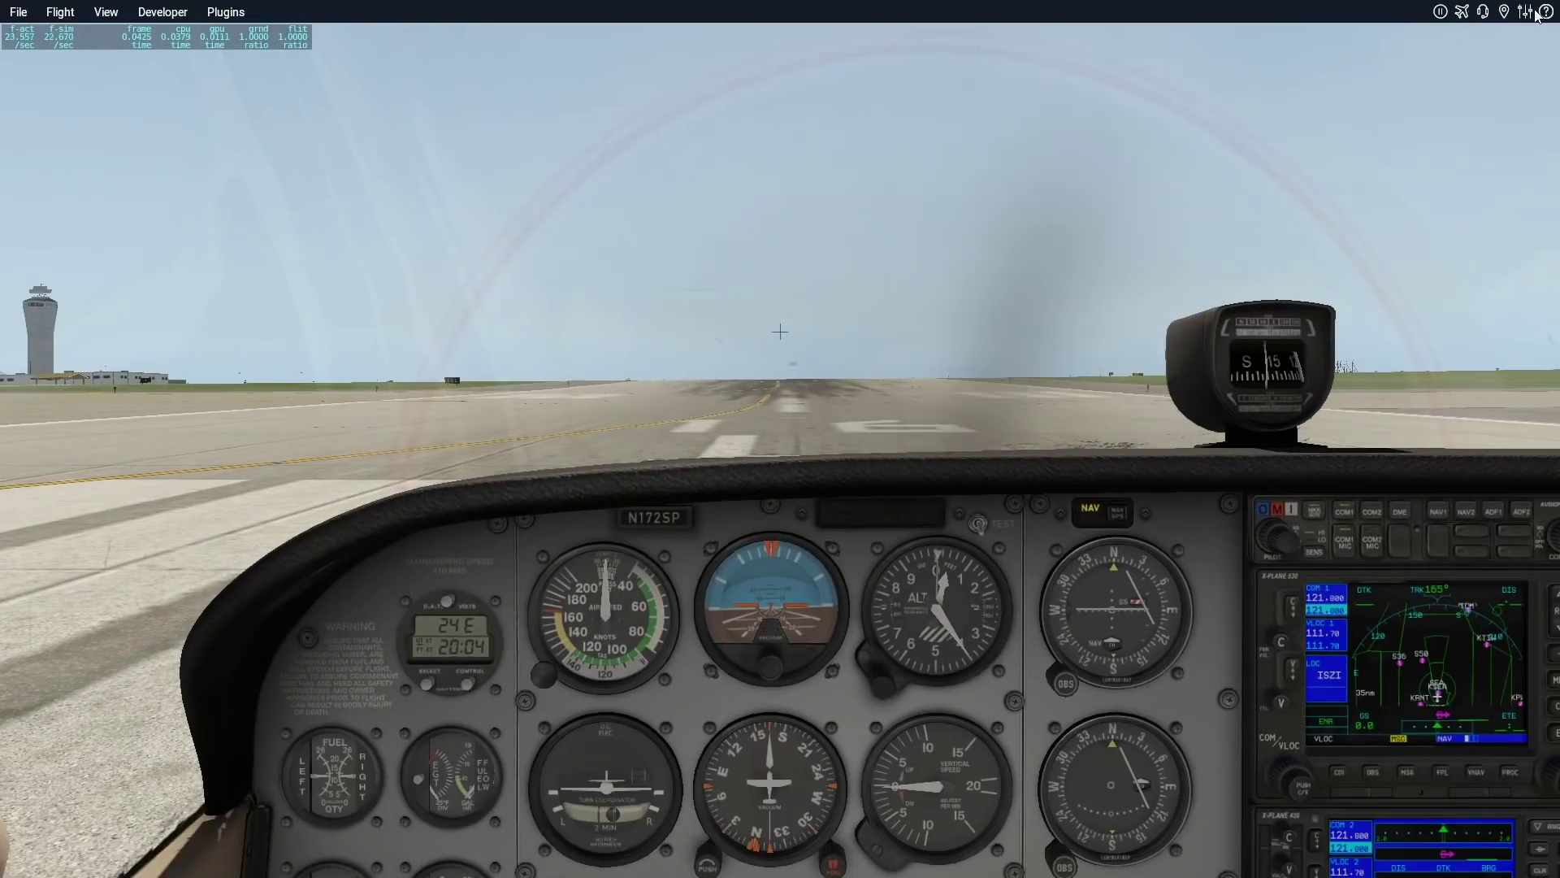
click(1521, 12)
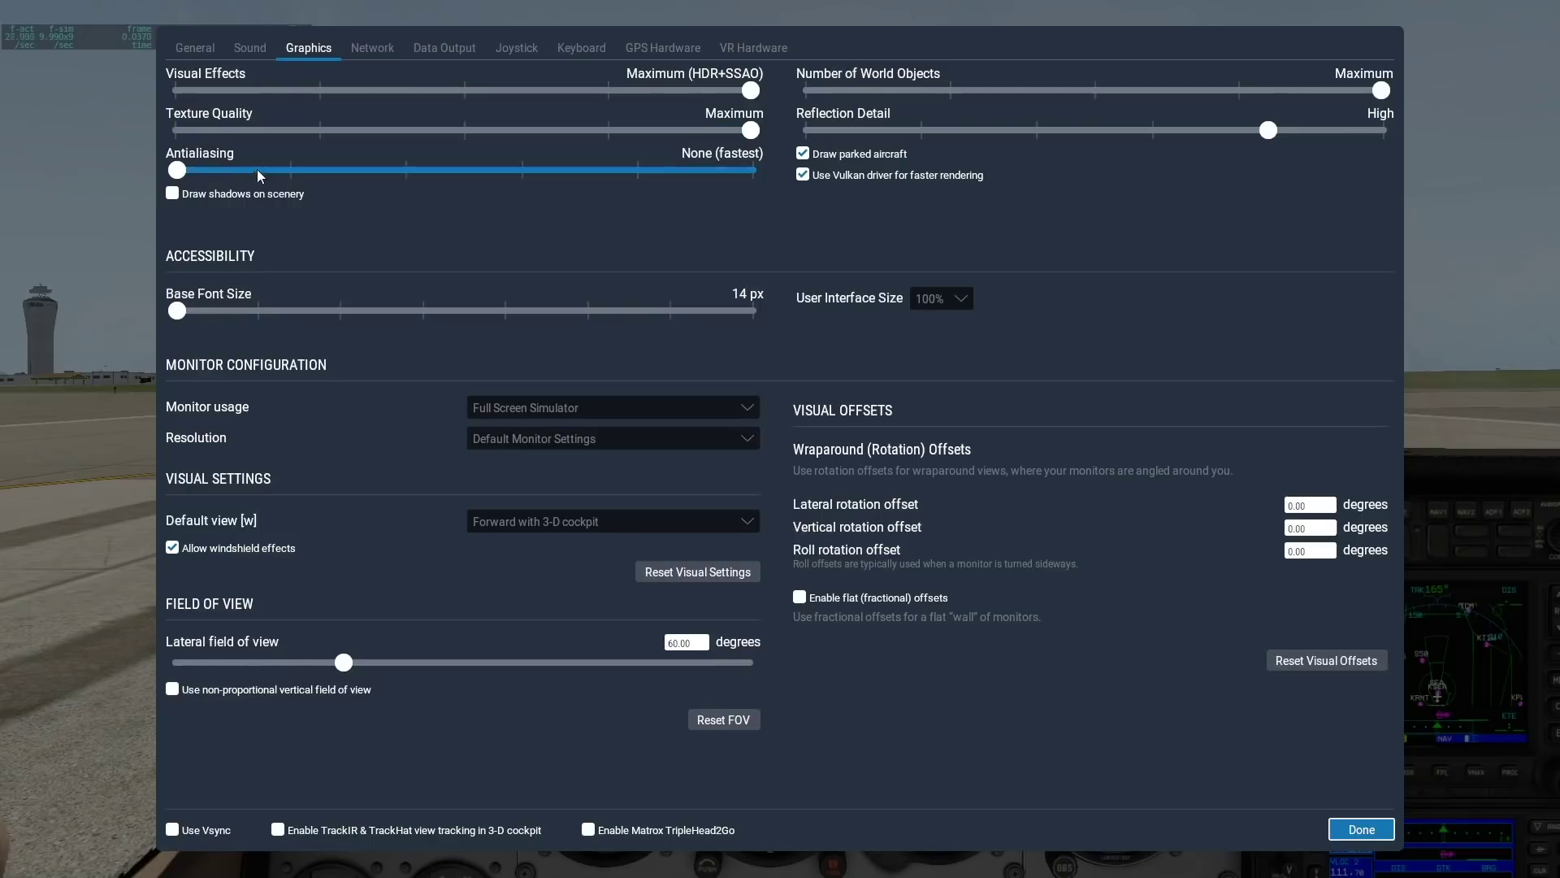
drag(181, 170, 410, 192)
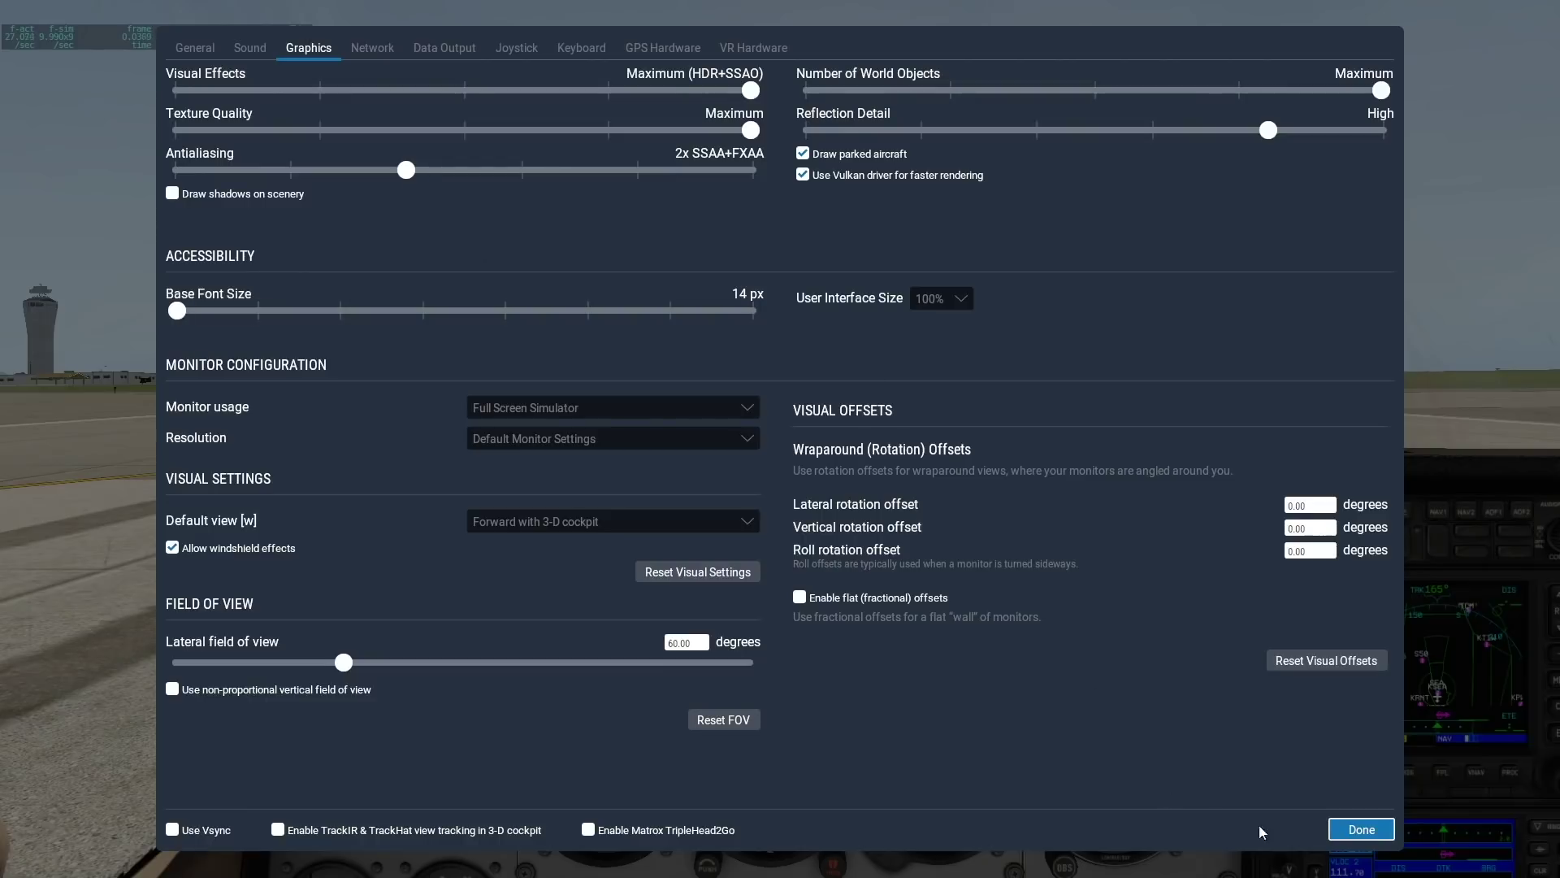
click(1361, 829)
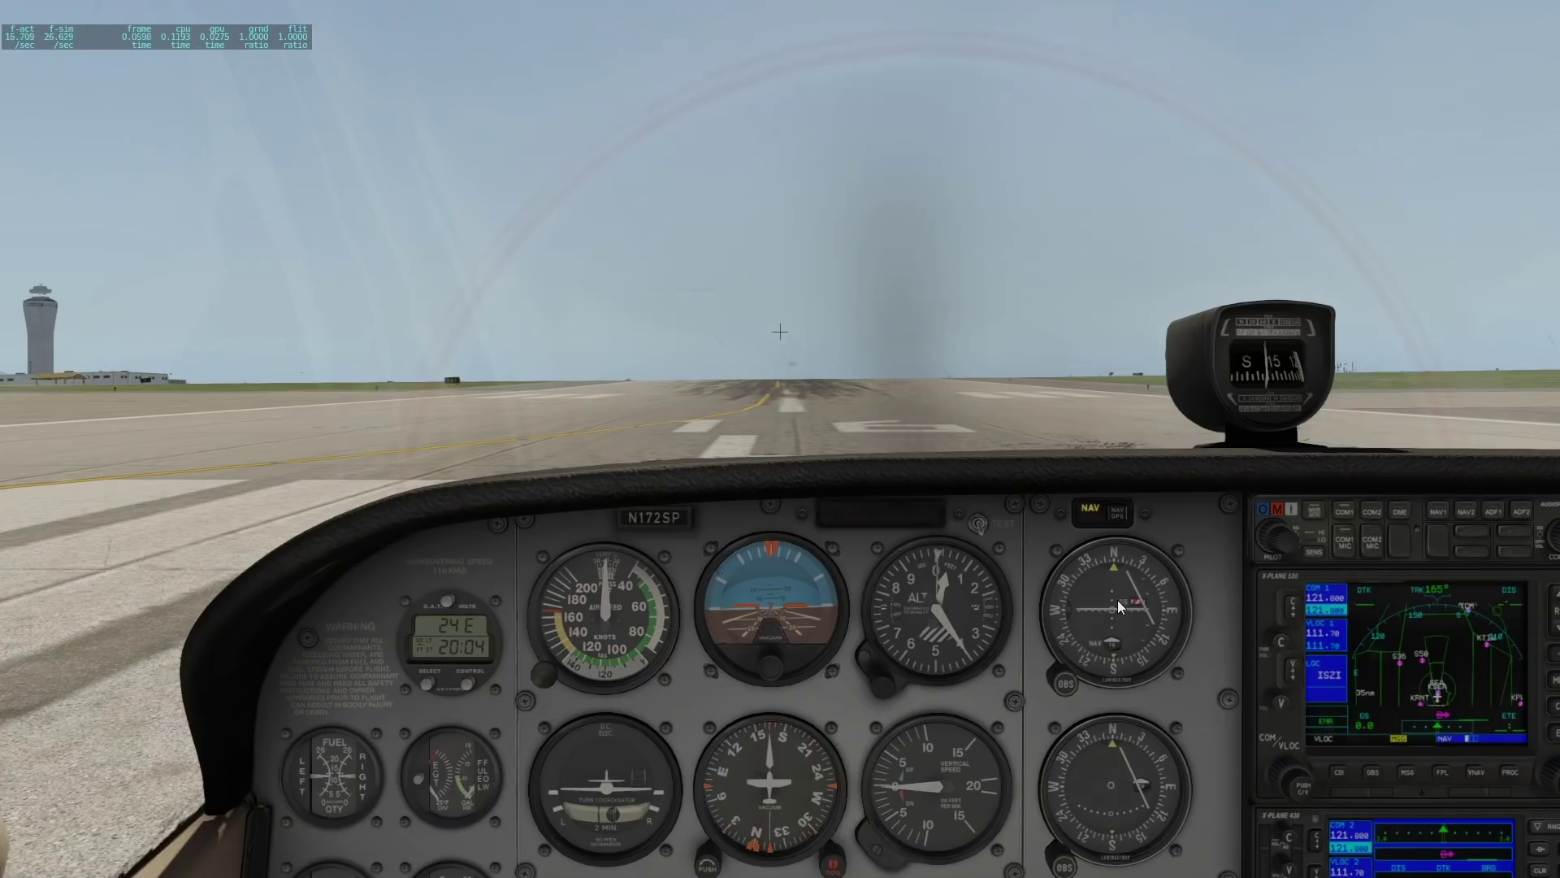